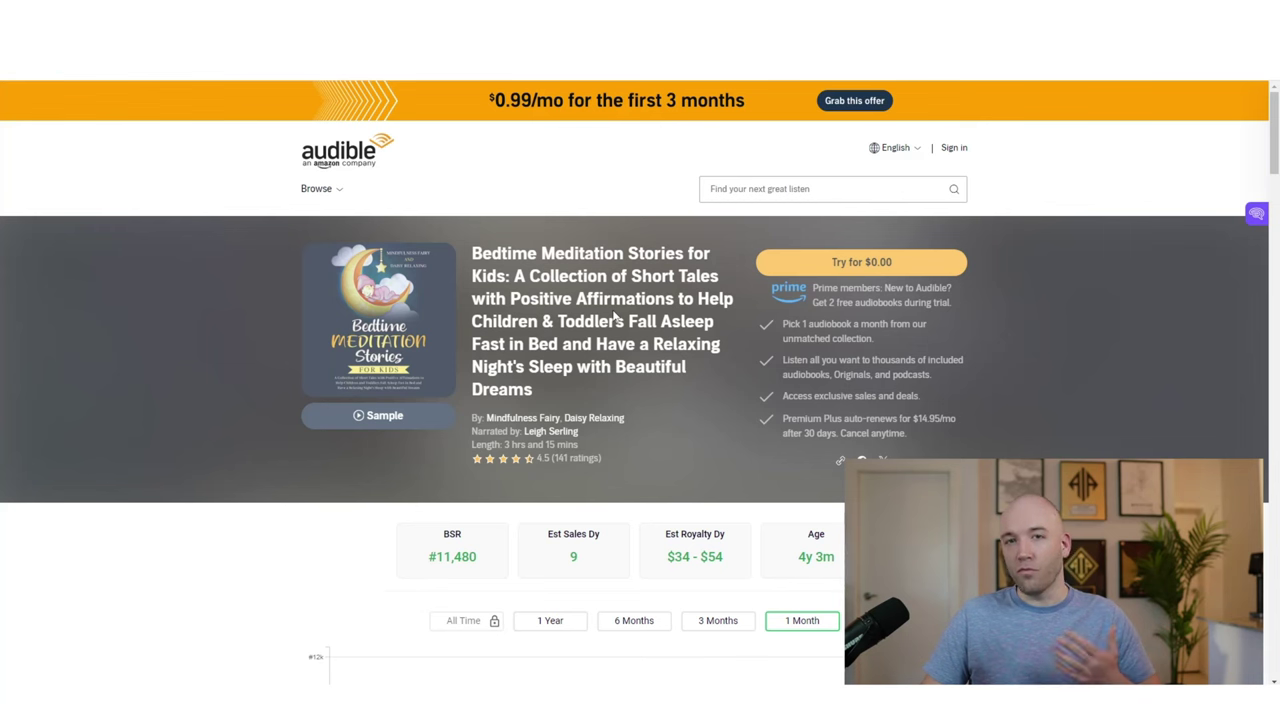
Scroll the Bedtime Meditation Stories for Kids listing down to its BSR and Est Royalty boxes
scroll(470, 495, down, 1)
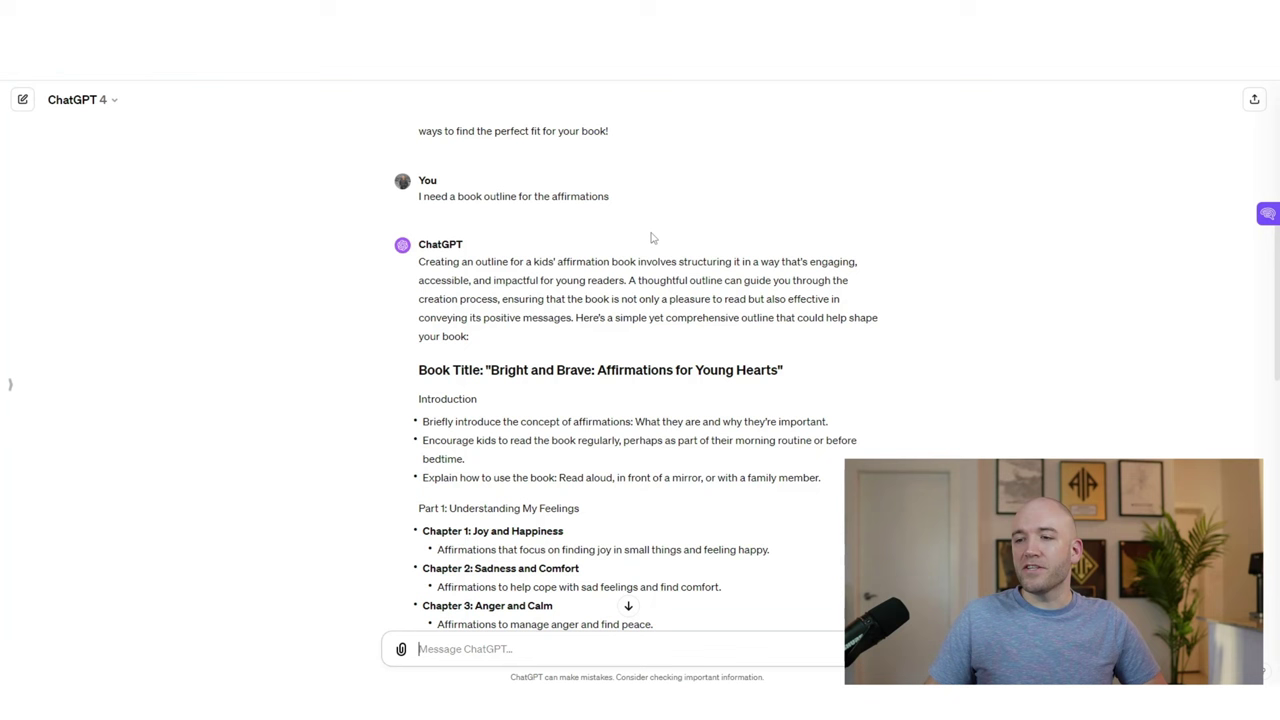
Scroll past the book outline to the reply listing five affirmations per chapter
mouse_move(586, 220)
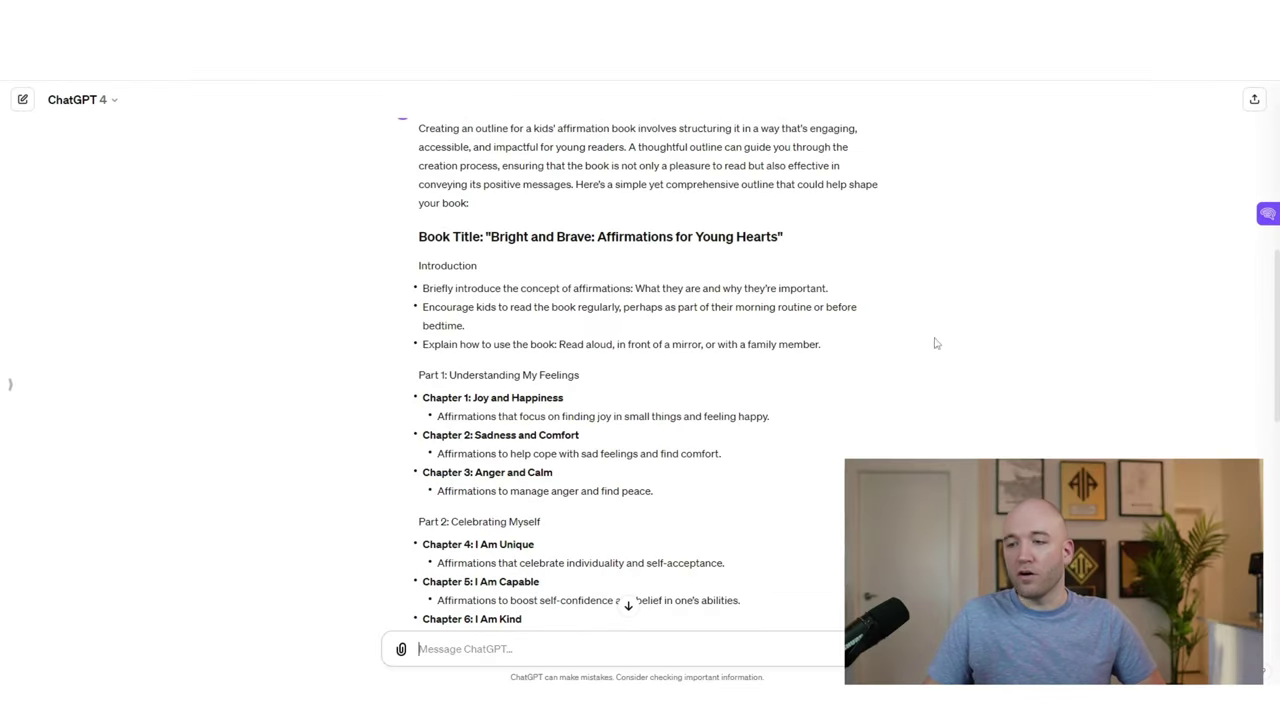
scroll(616, 322, down, 1)
scroll(620, 328, down, 5)
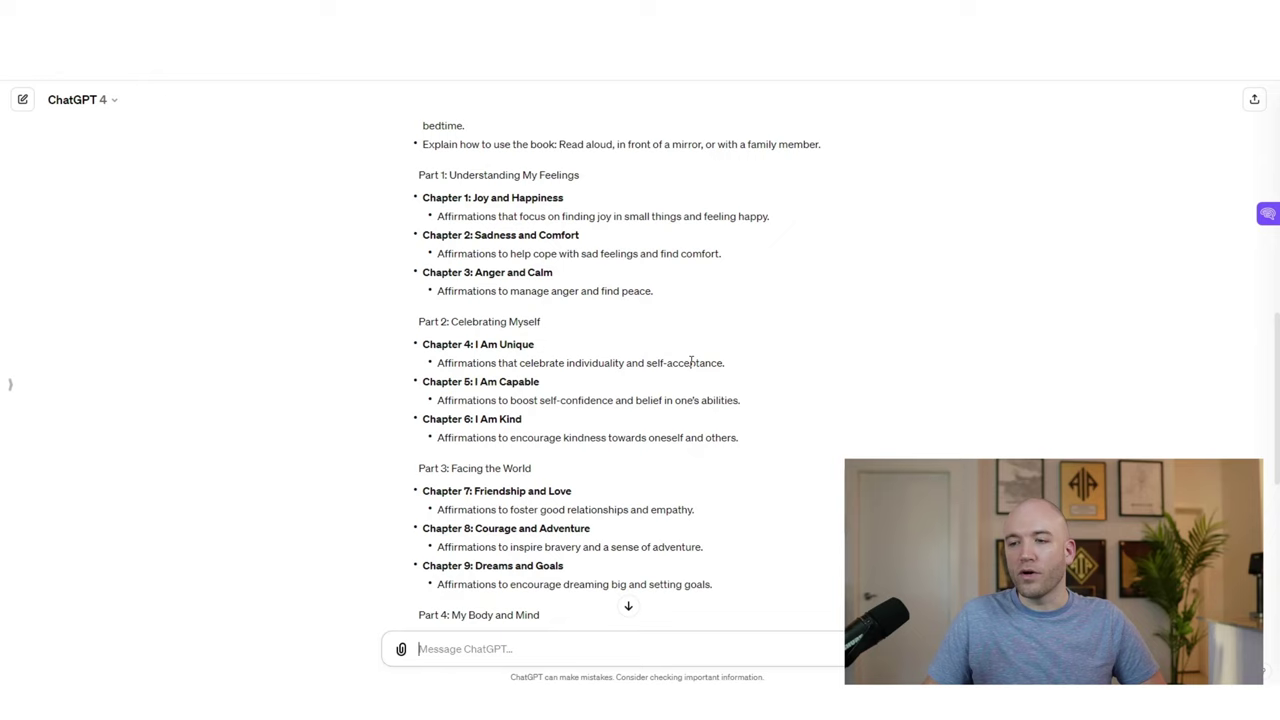
scroll(805, 330, down, 4)
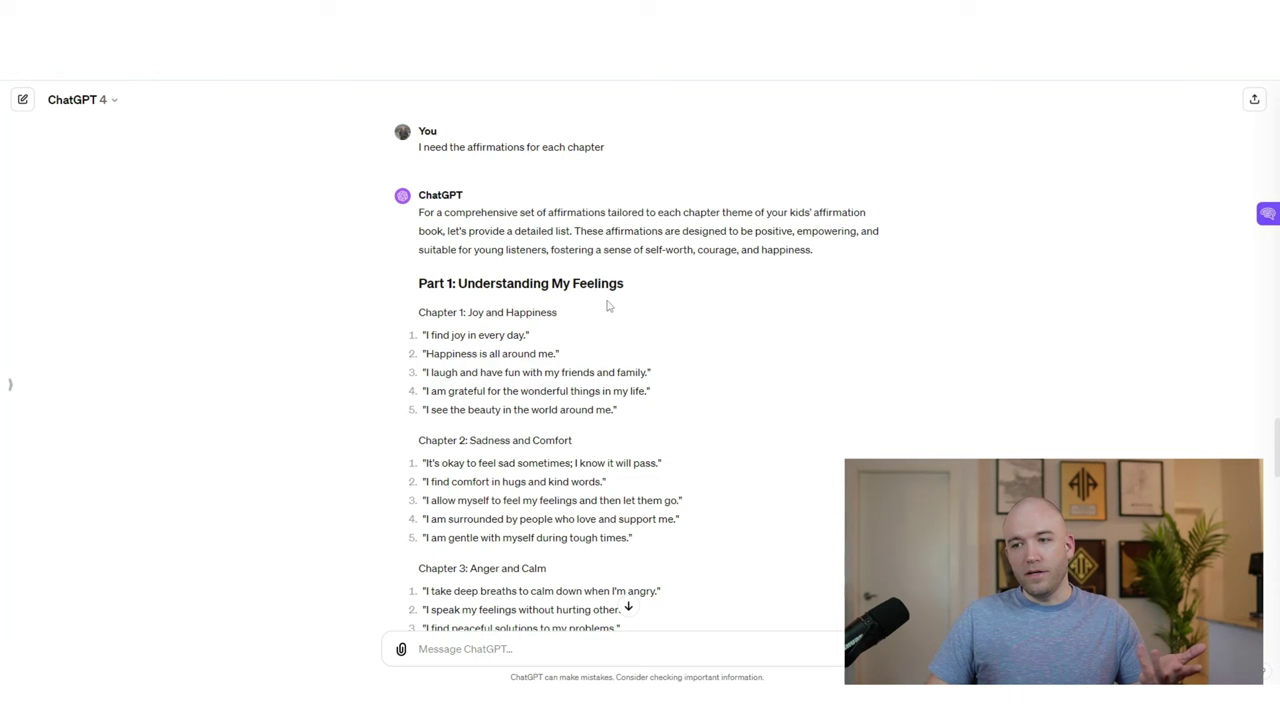
Scroll down the book writing service homepage to browse its writer and cover design offers
scroll(669, 309, down, 1)
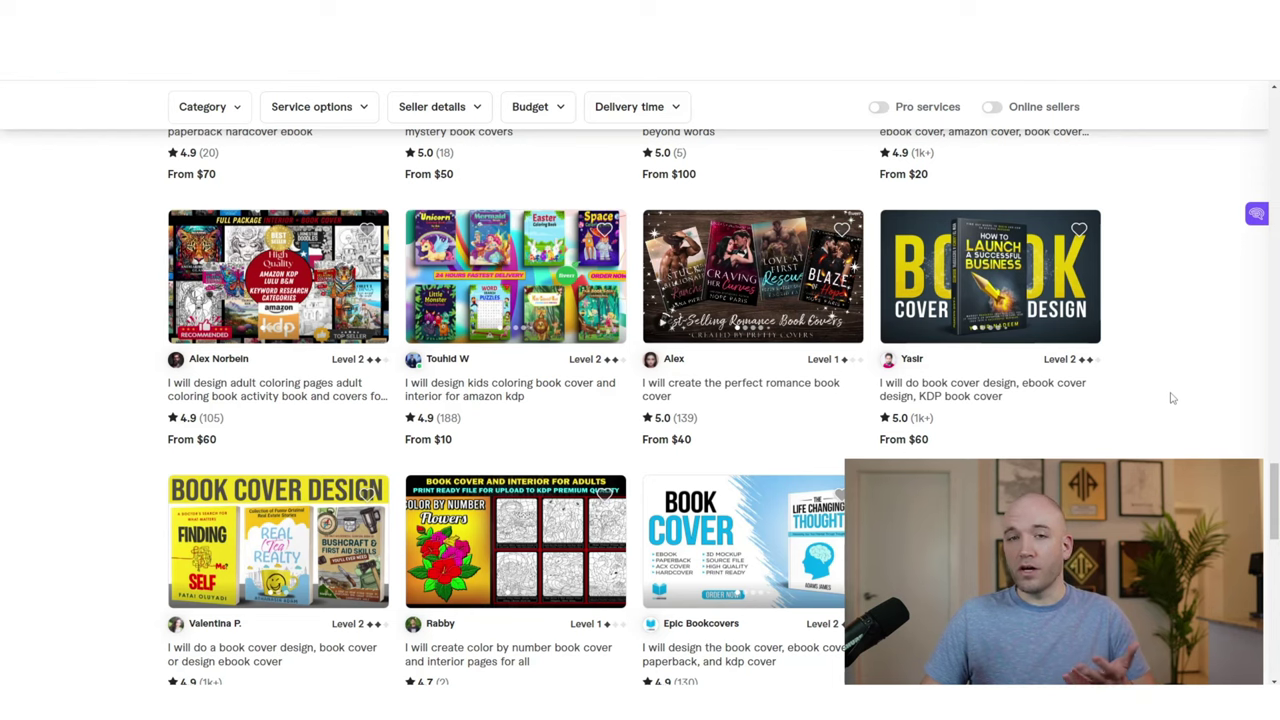
Browse the Fiverr book cover design gigs, scrolling down the listing and back up
scroll(1172, 397, down, 2)
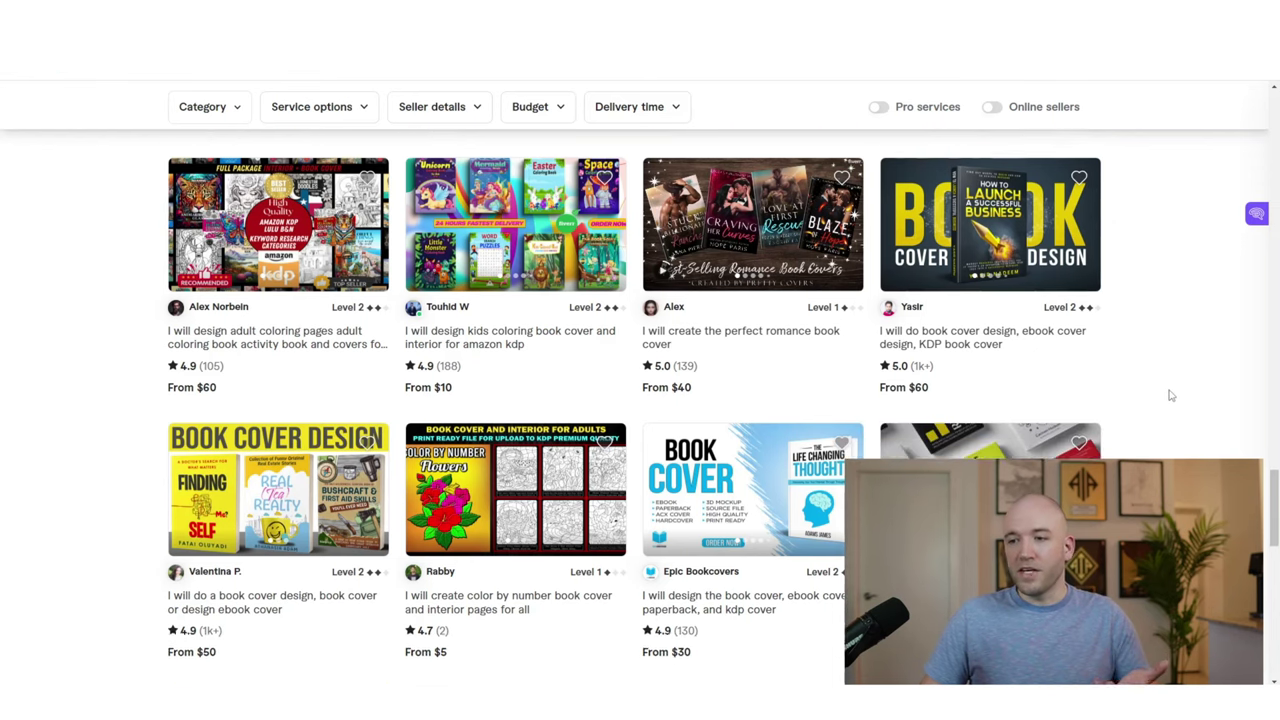
scroll(1172, 397, down, 4)
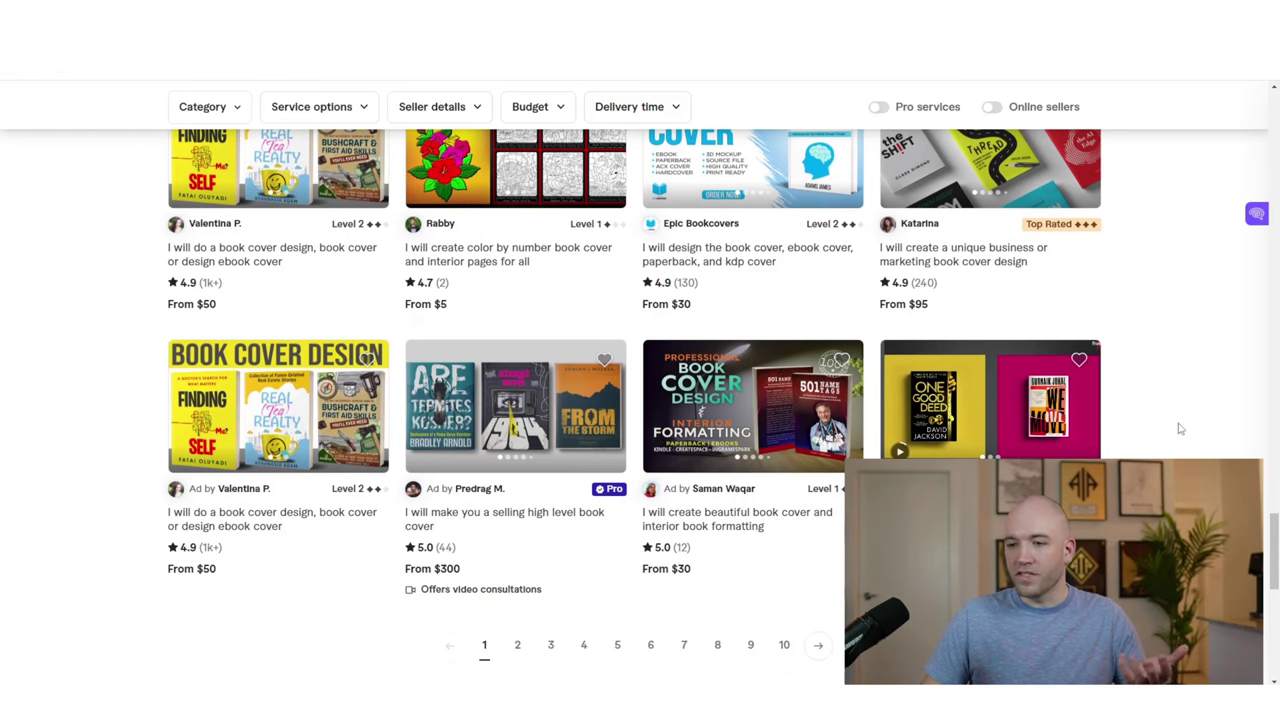
scroll(1179, 431, up, 1)
scroll(1179, 432, up, 5)
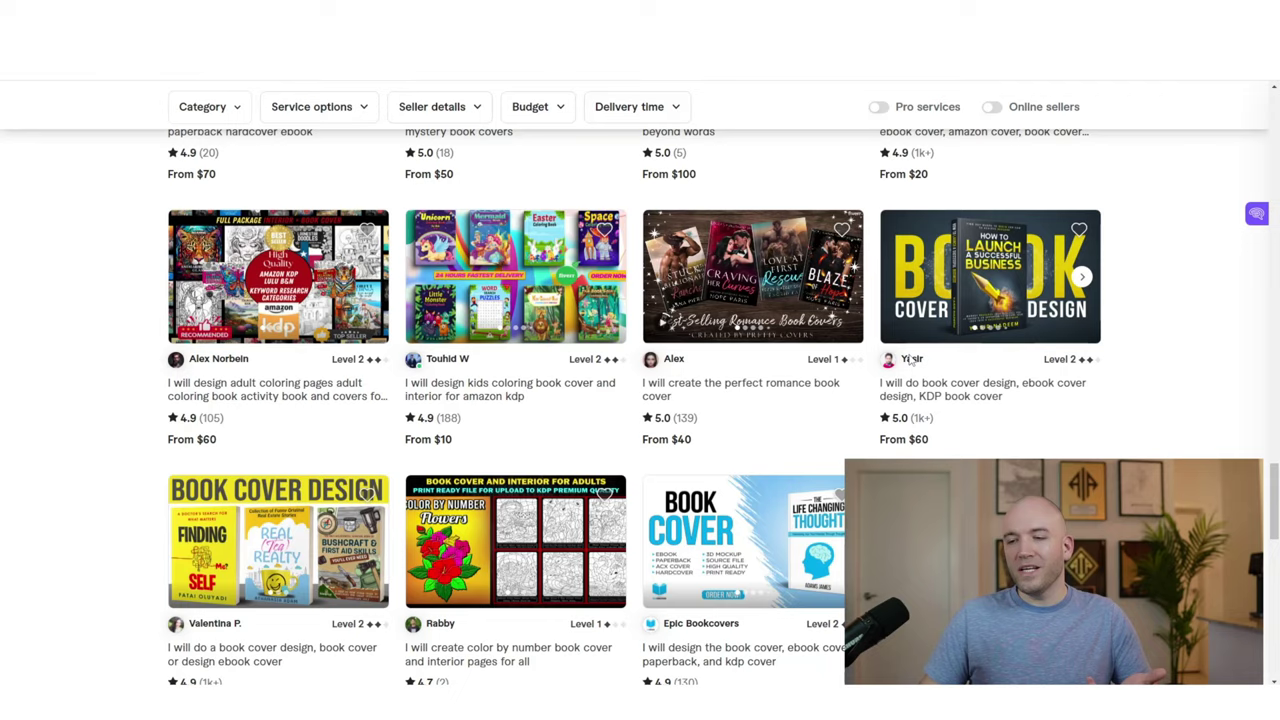
scroll(703, 423, up, 2)
scroll(728, 428, up, 4)
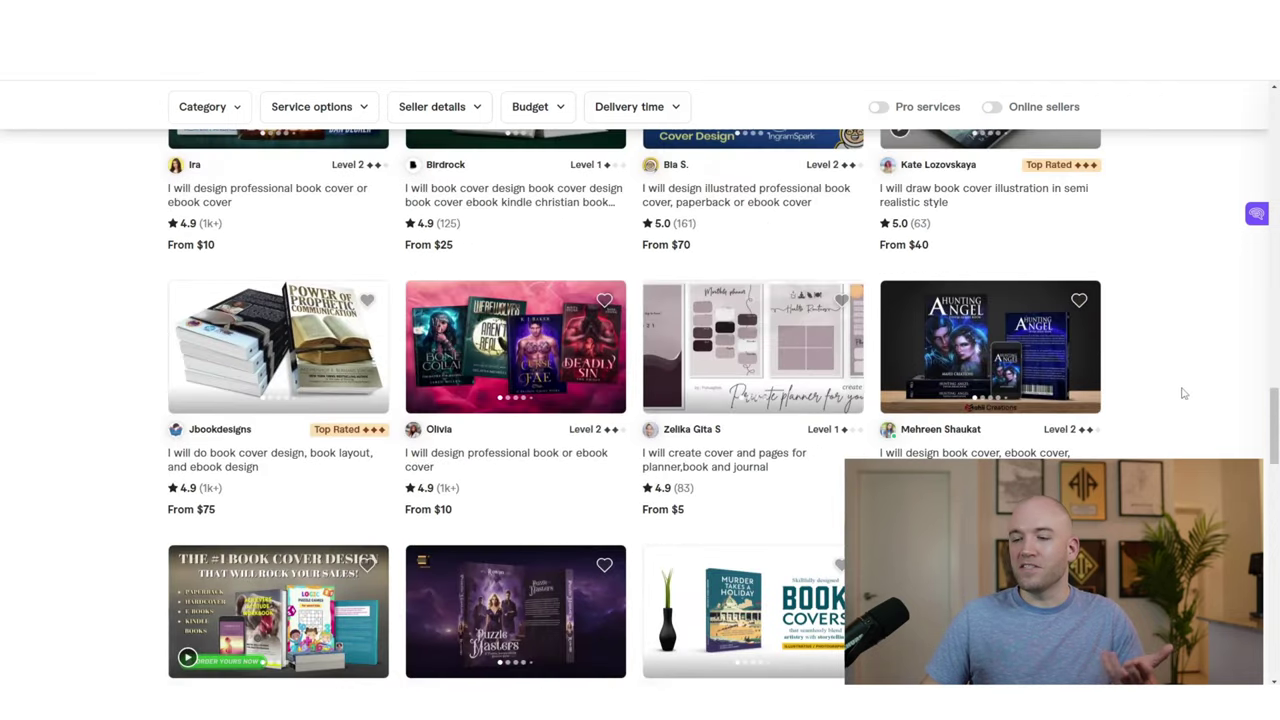
scroll(1185, 395, up, 2)
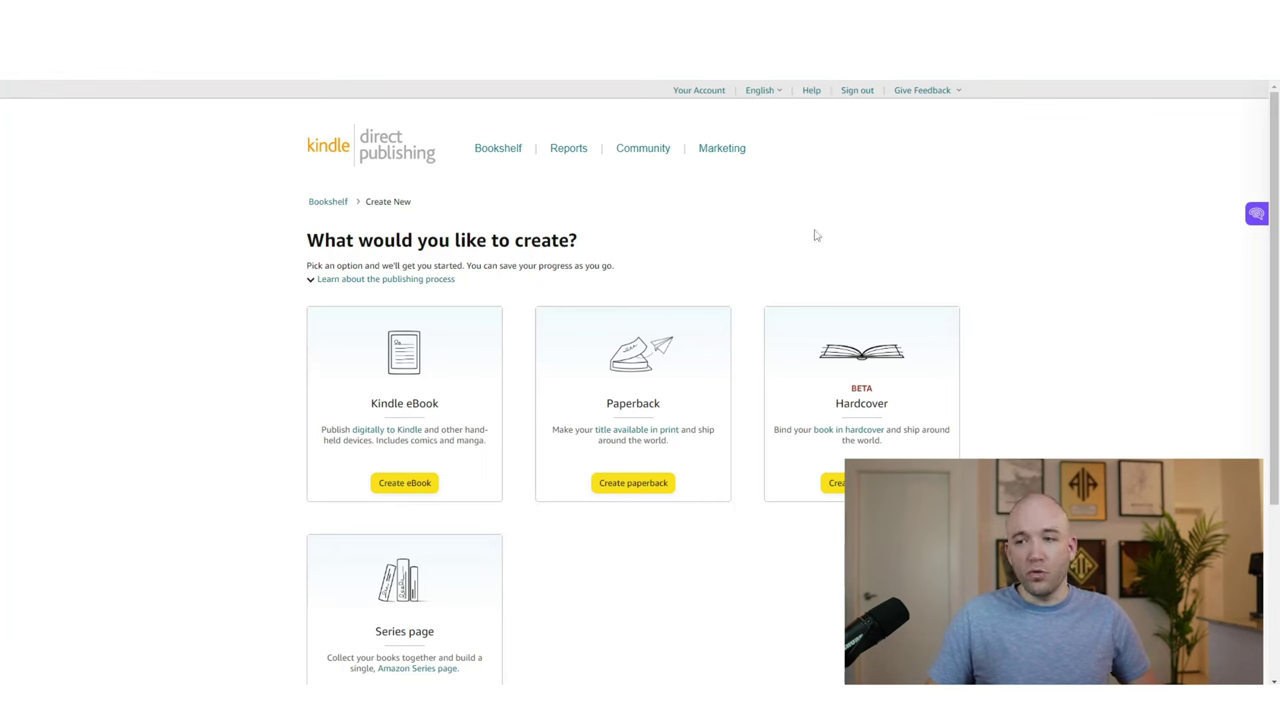
Create a new Kindle eBook and scroll its details form down to the Description box
click(402, 484)
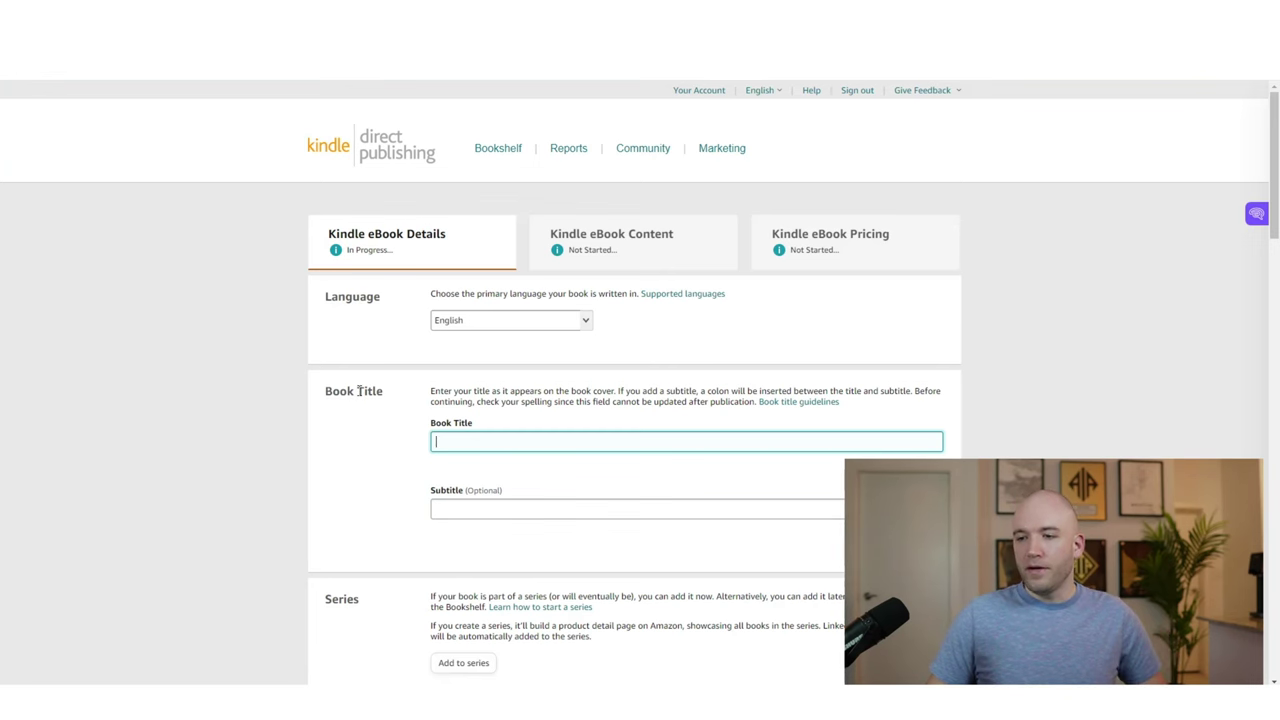
scroll(362, 391, down, 1)
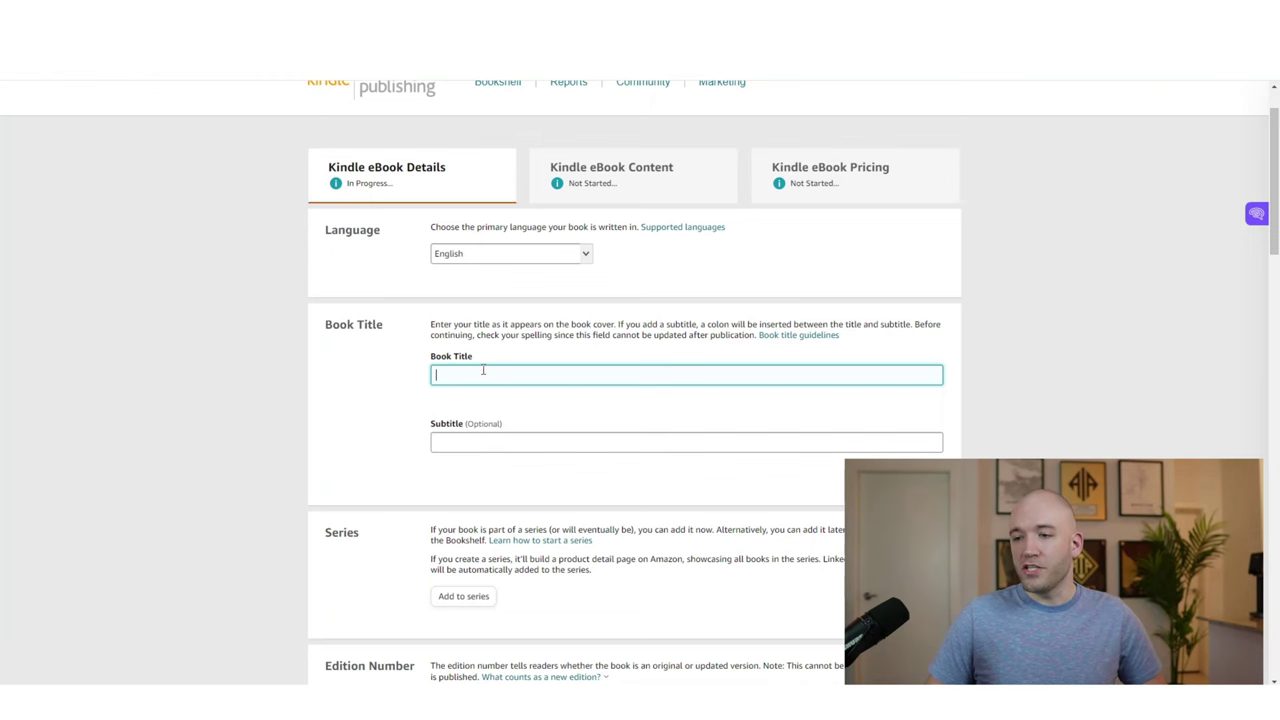
scroll(463, 370, down, 5)
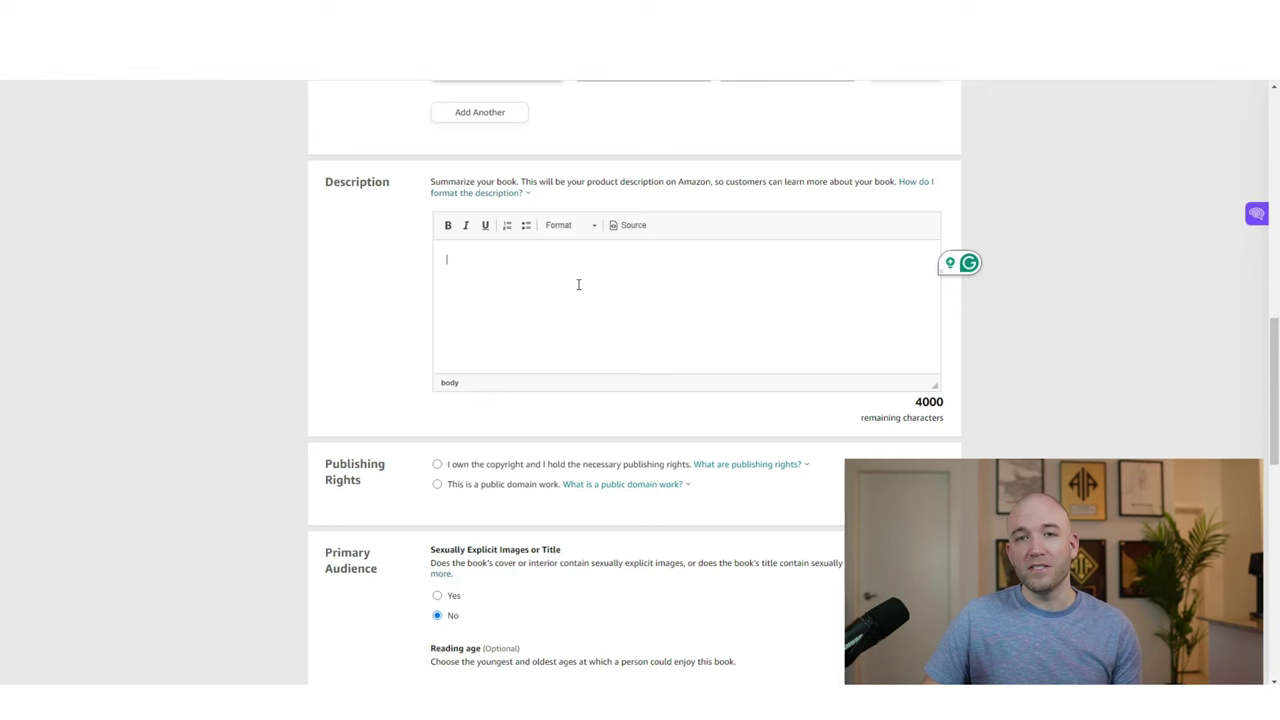
scroll(470, 280, down, 2)
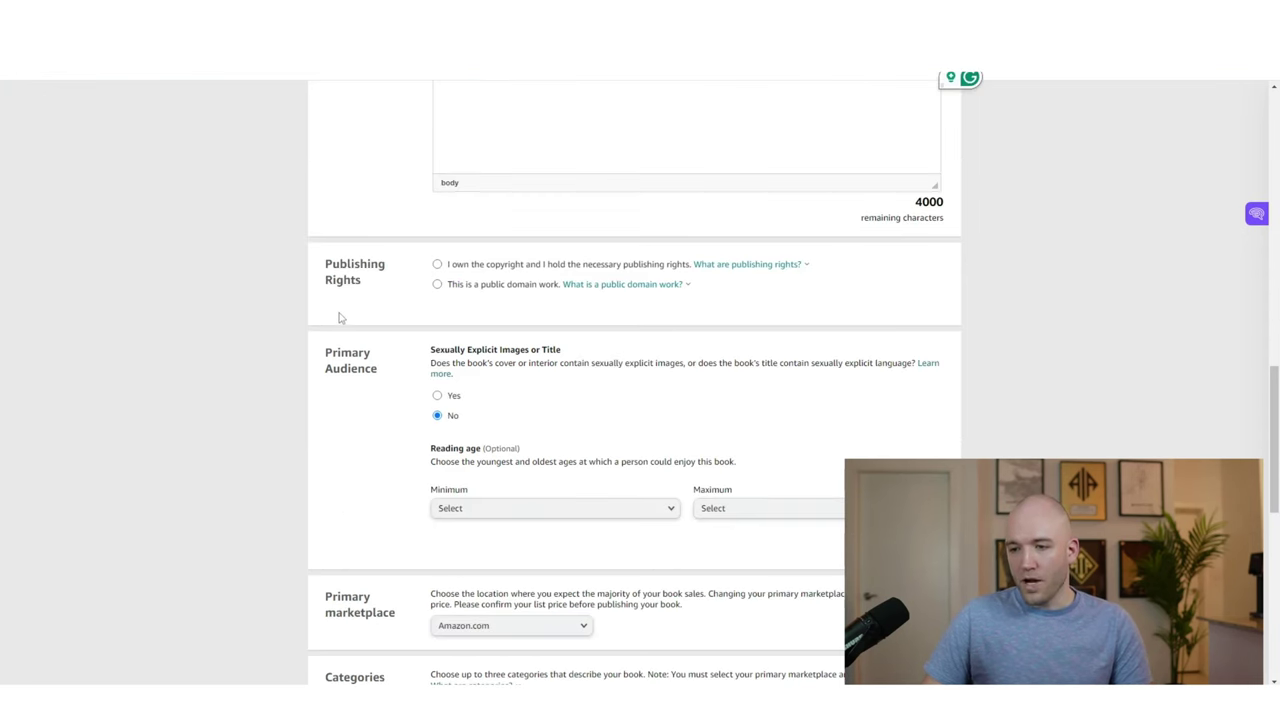
scroll(437, 349, down, 1)
scroll(556, 324, down, 1)
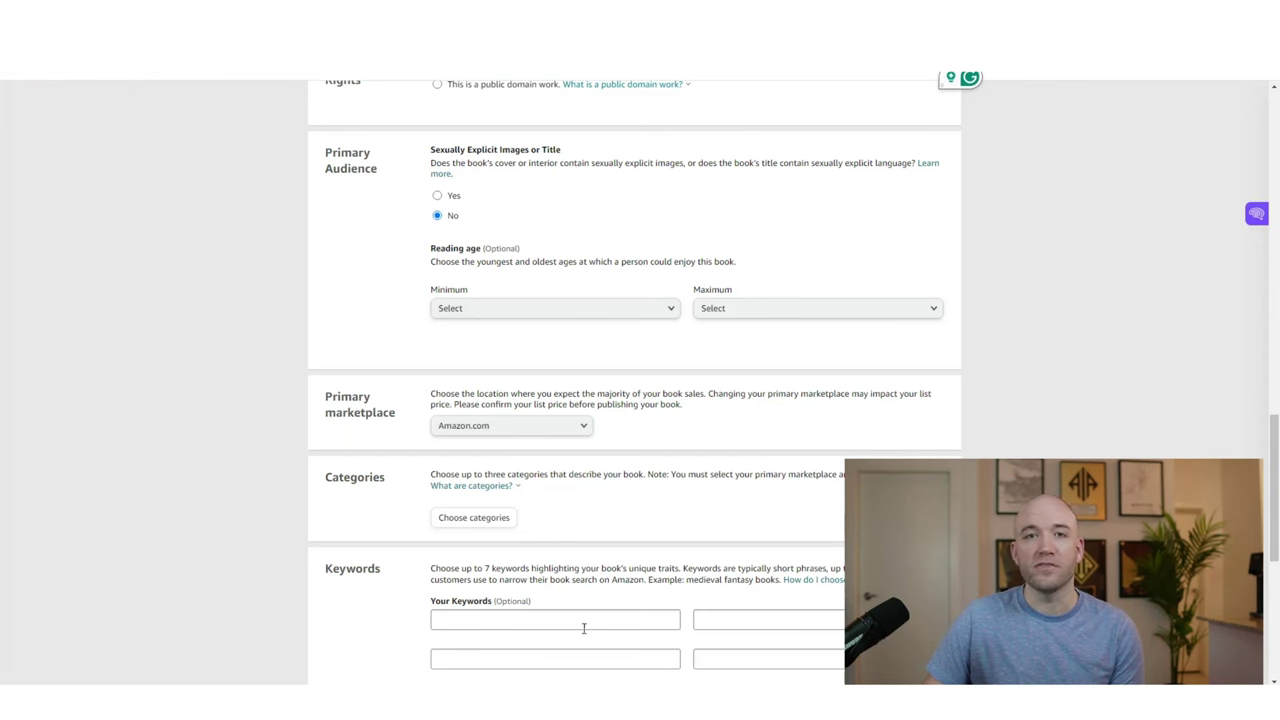
scroll(379, 531, down, 2)
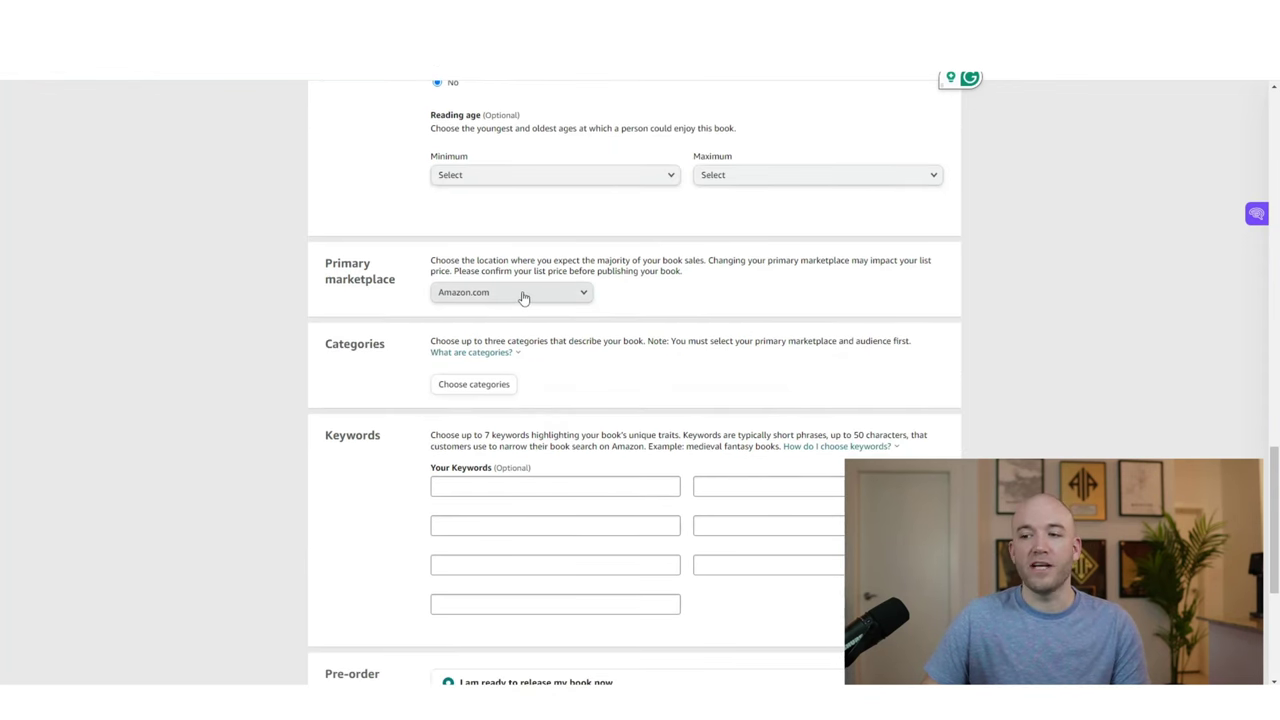
scroll(443, 397, up, 3)
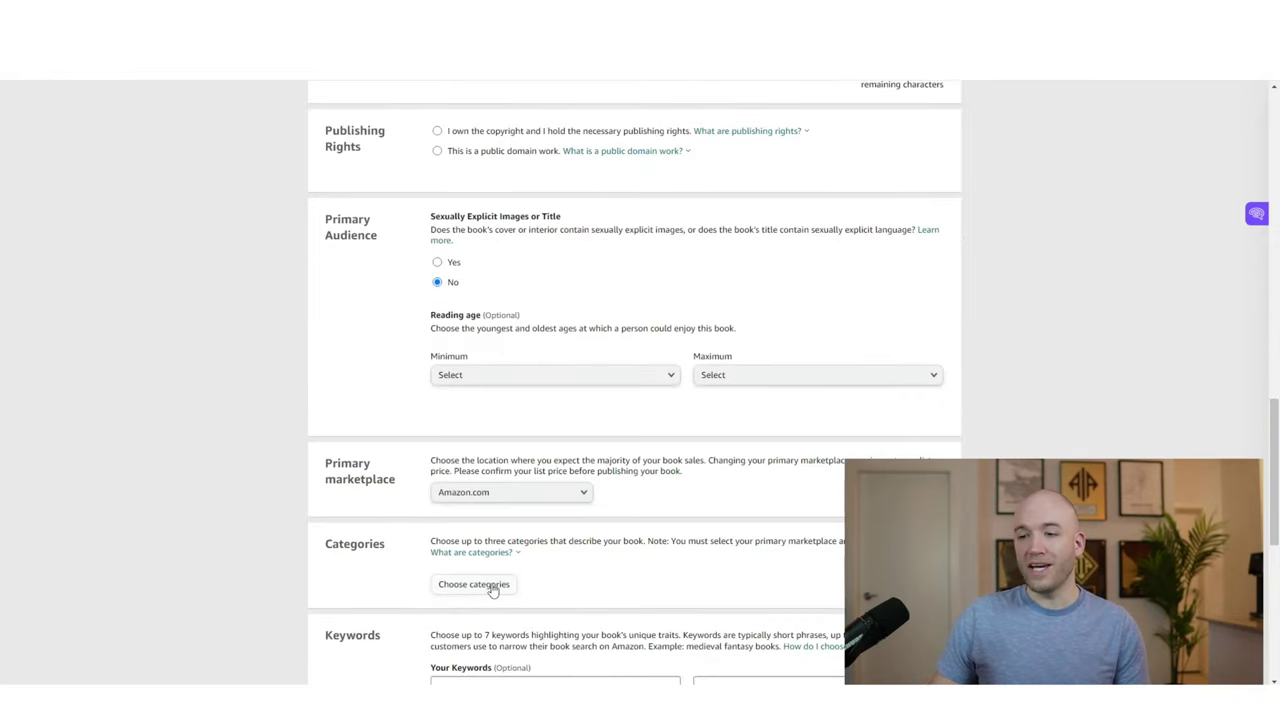
Under Kindle Books › Self-Help, tick Self-Esteem, Stress Management and Inner Child, then save
click(491, 587)
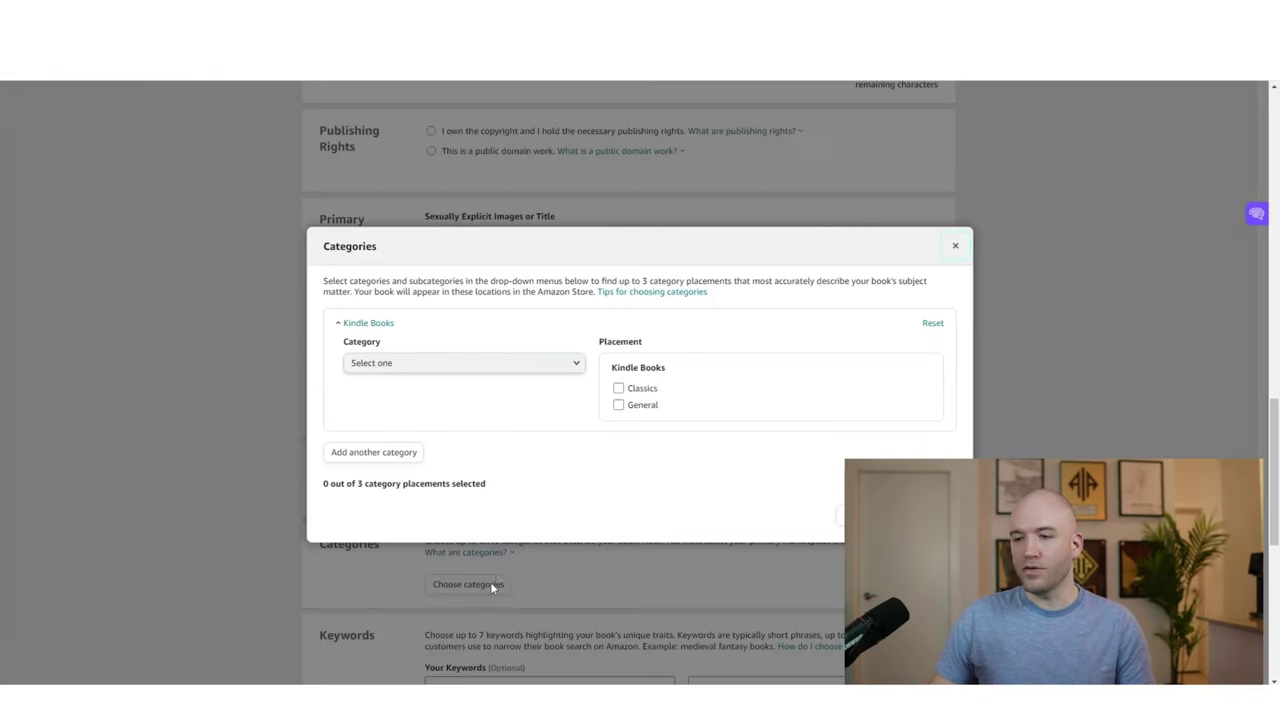
click(436, 370)
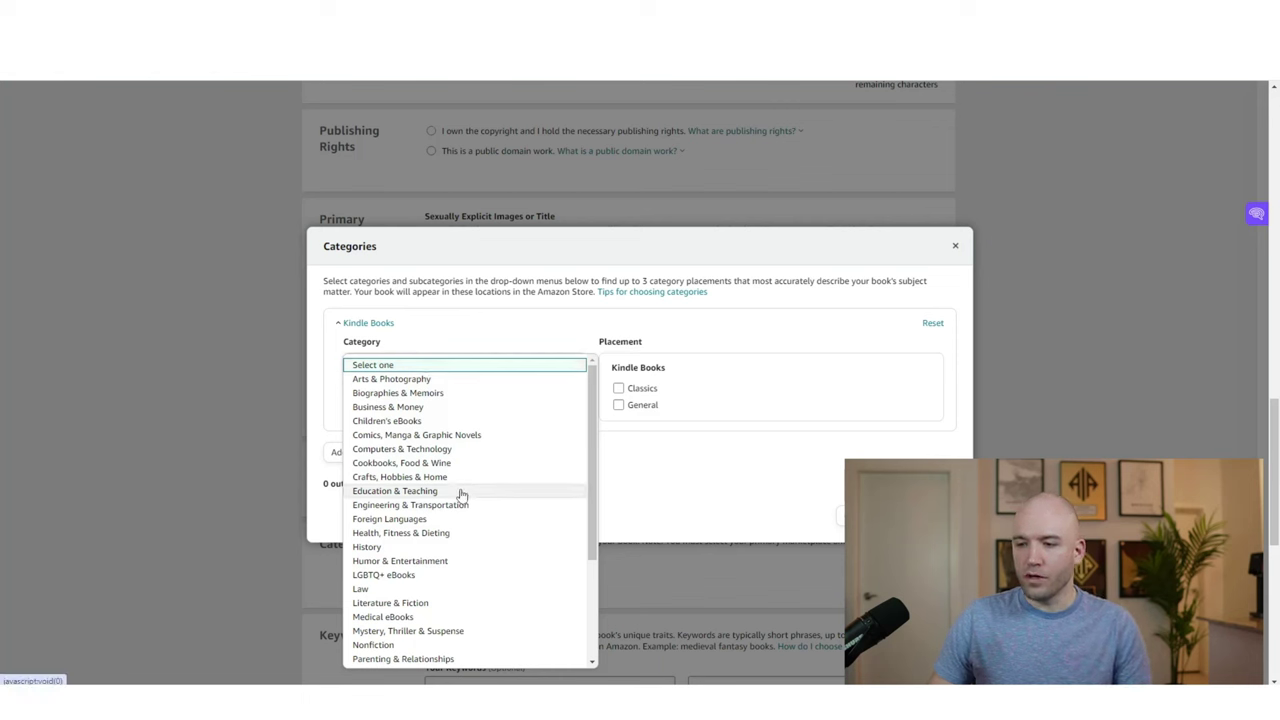
scroll(457, 494, down, 4)
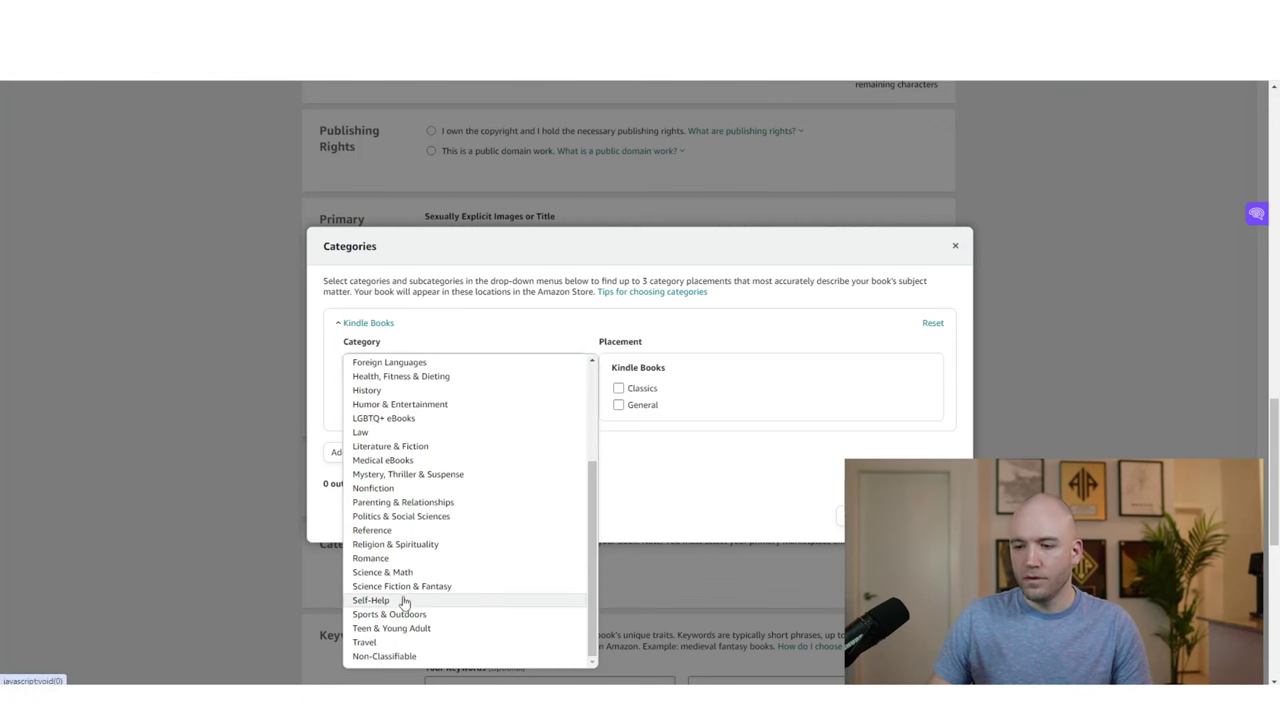
click(405, 599)
click(784, 454)
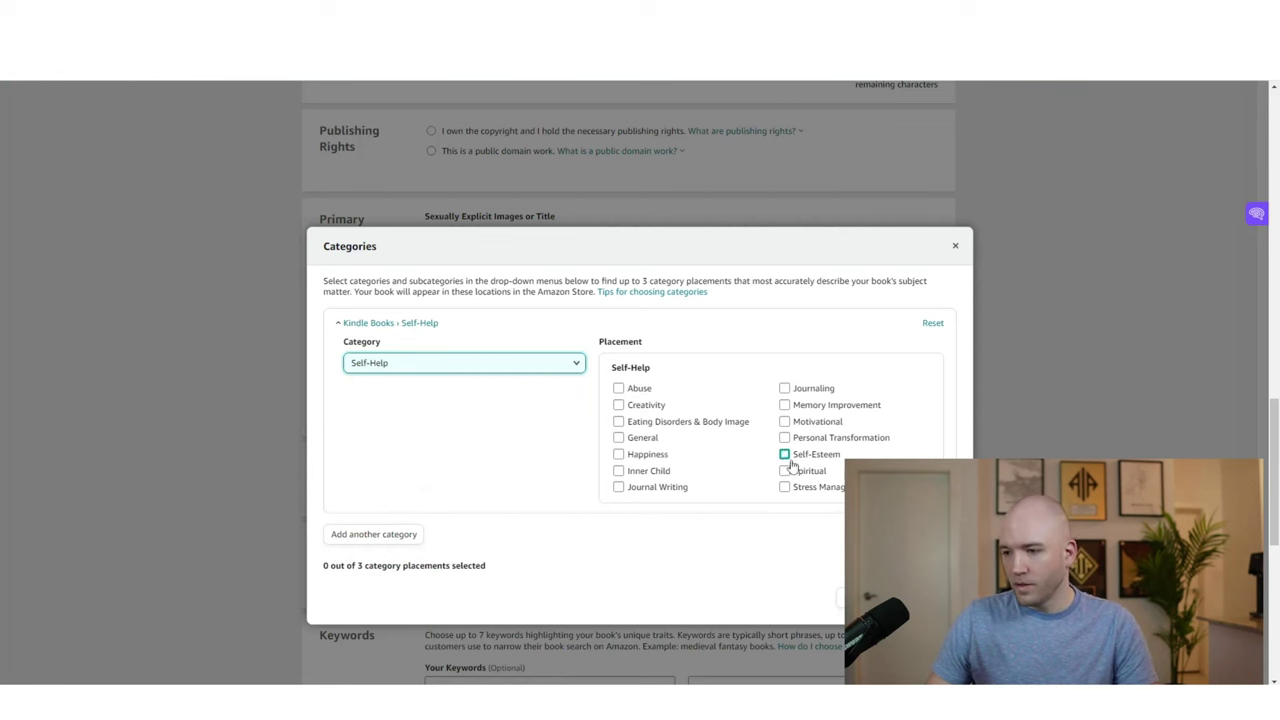
click(784, 487)
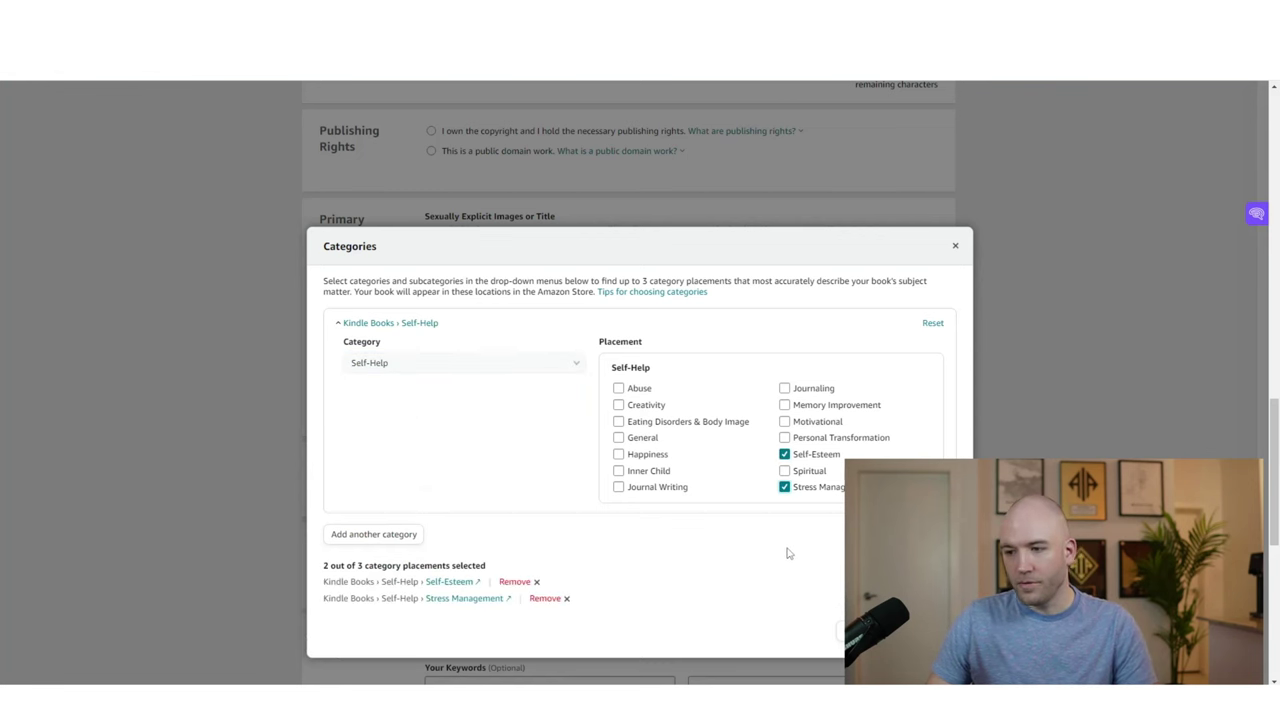
click(618, 471)
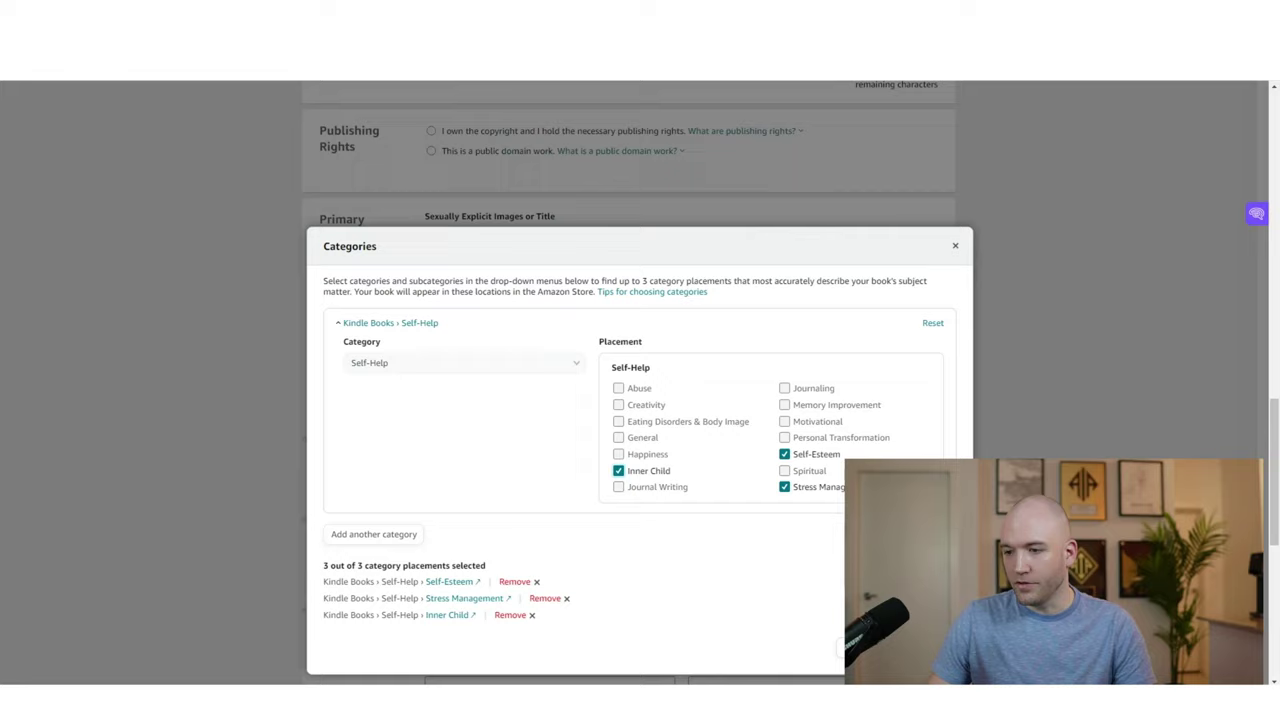
click(905, 648)
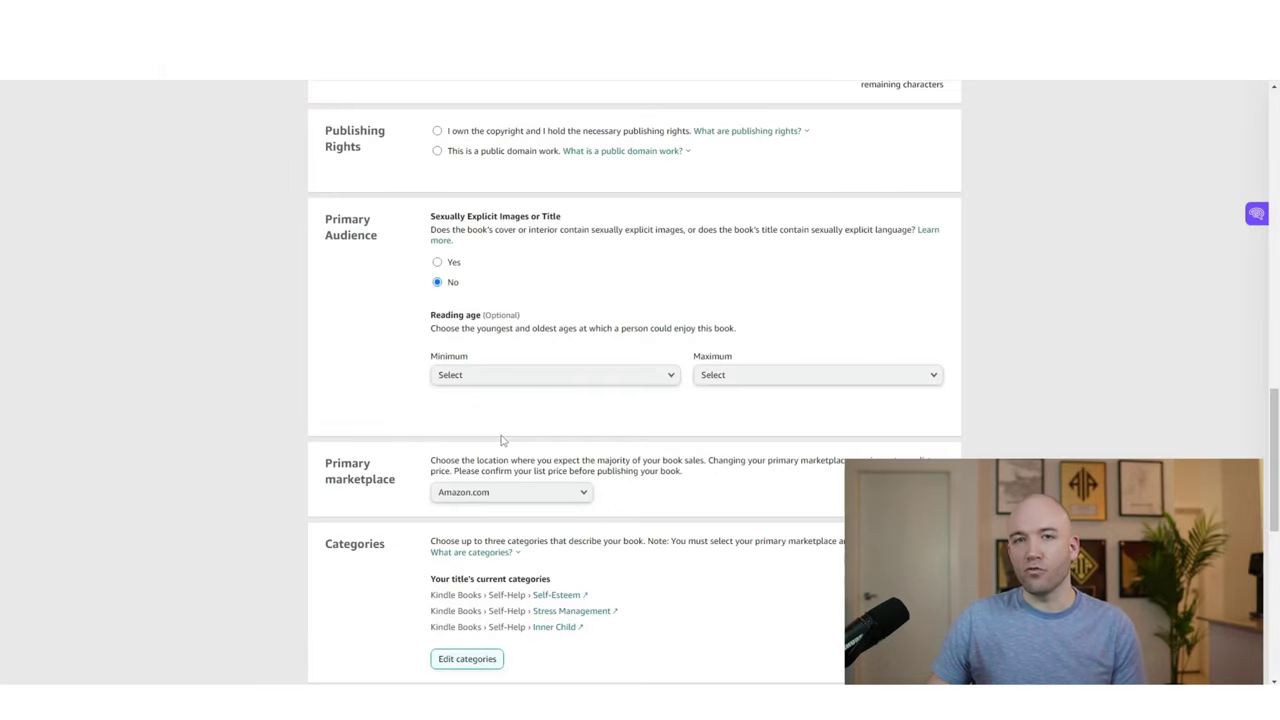
Enter 'affirmations for kids' in the first Keywords box
scroll(420, 370, down, 5)
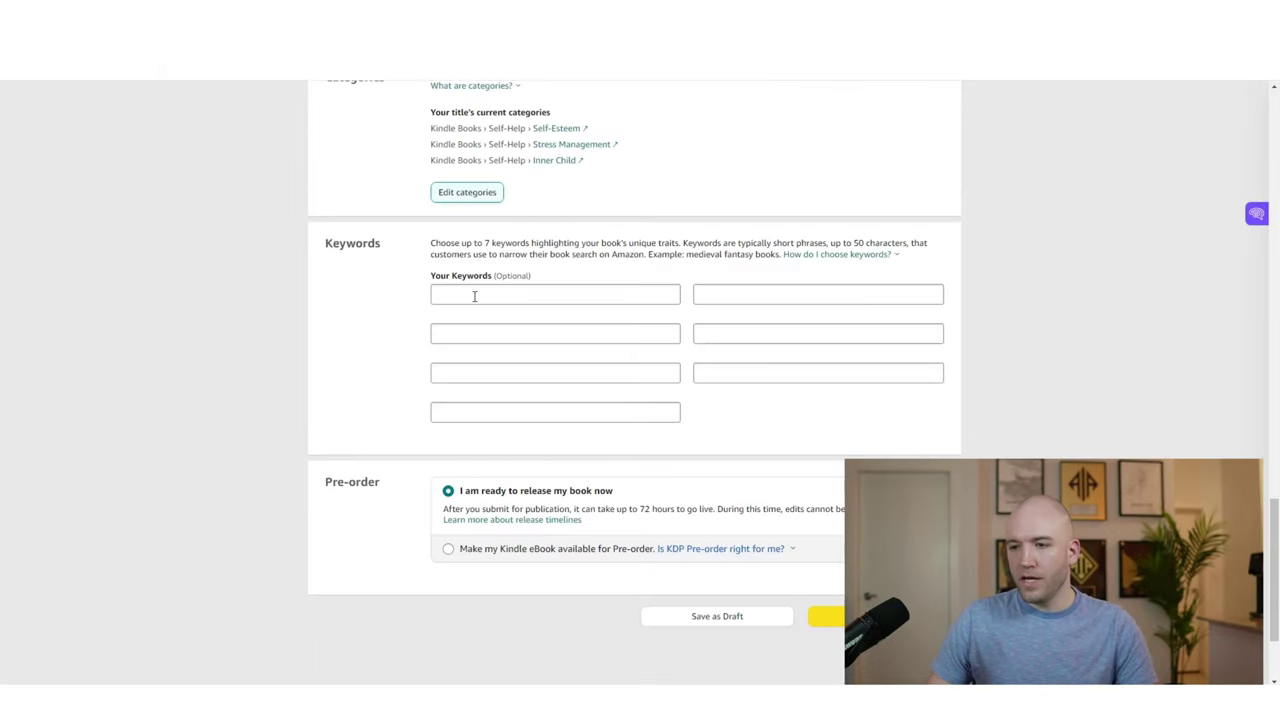
click(475, 296)
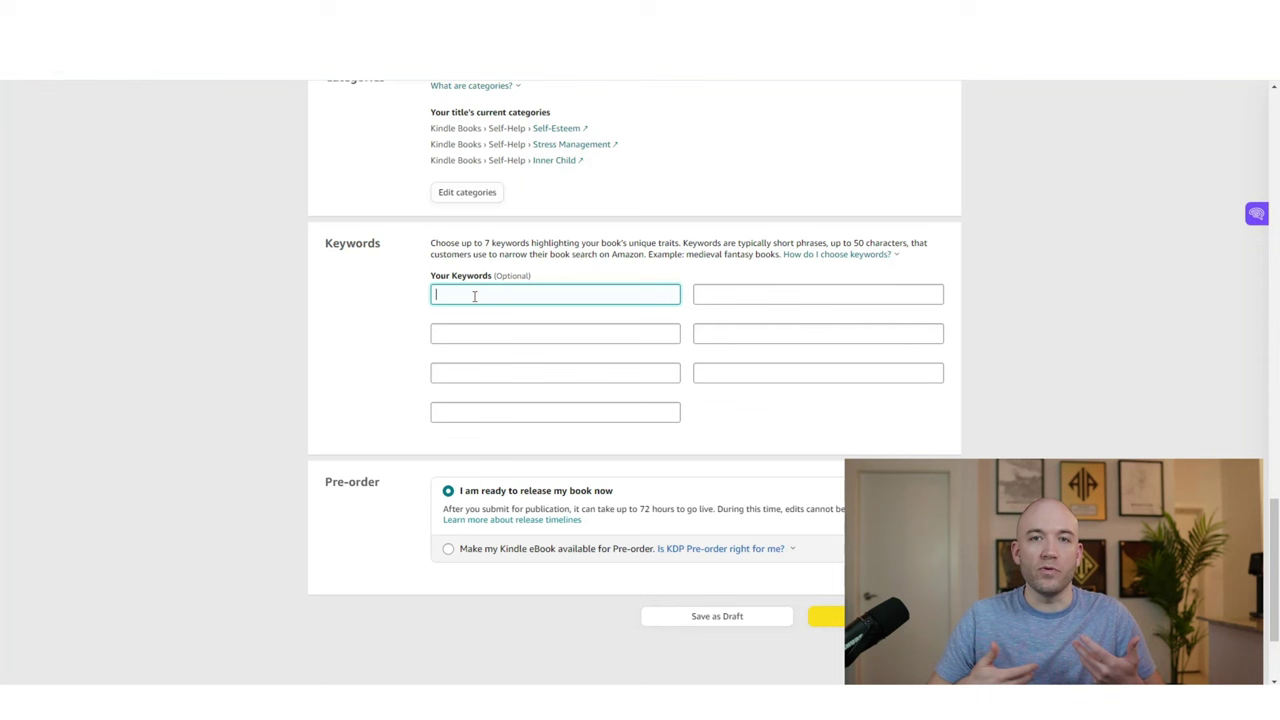
text(affirma)
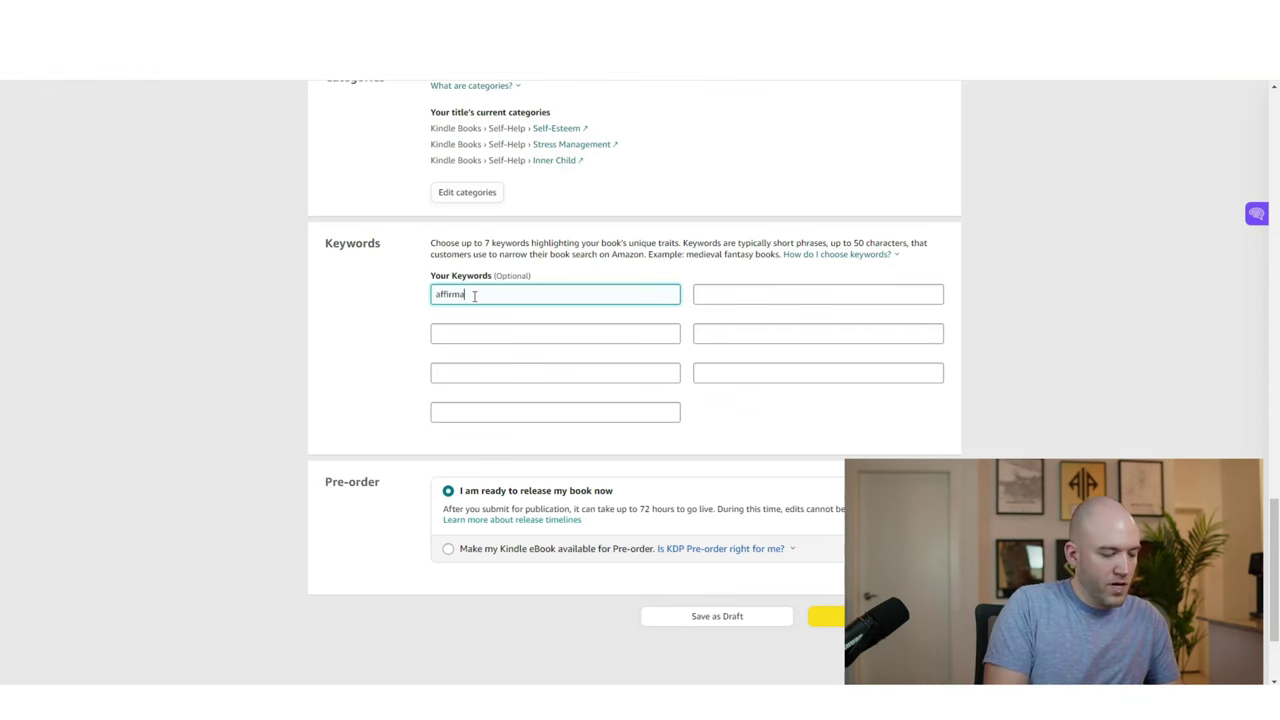
text(tions for kids)
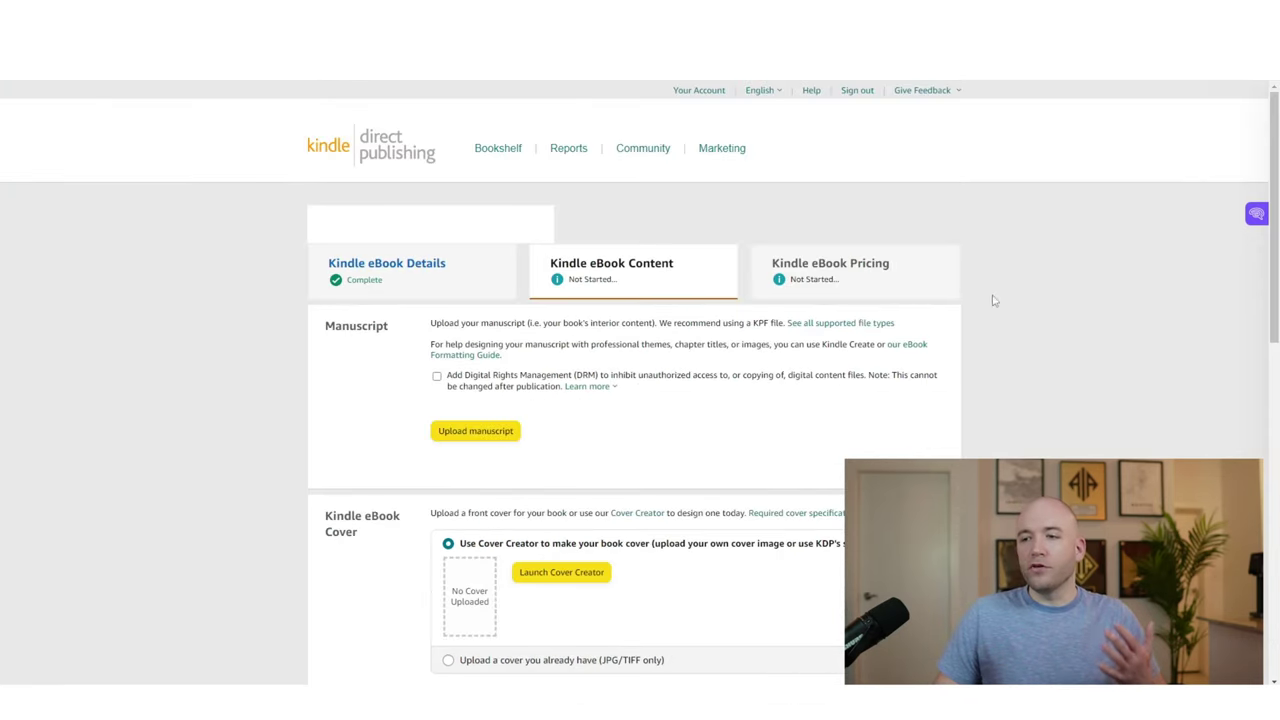
Scroll through the manuscript, cover, AI-generated content, preview and ISBN sections of the Content page
scroll(806, 342, down, 2)
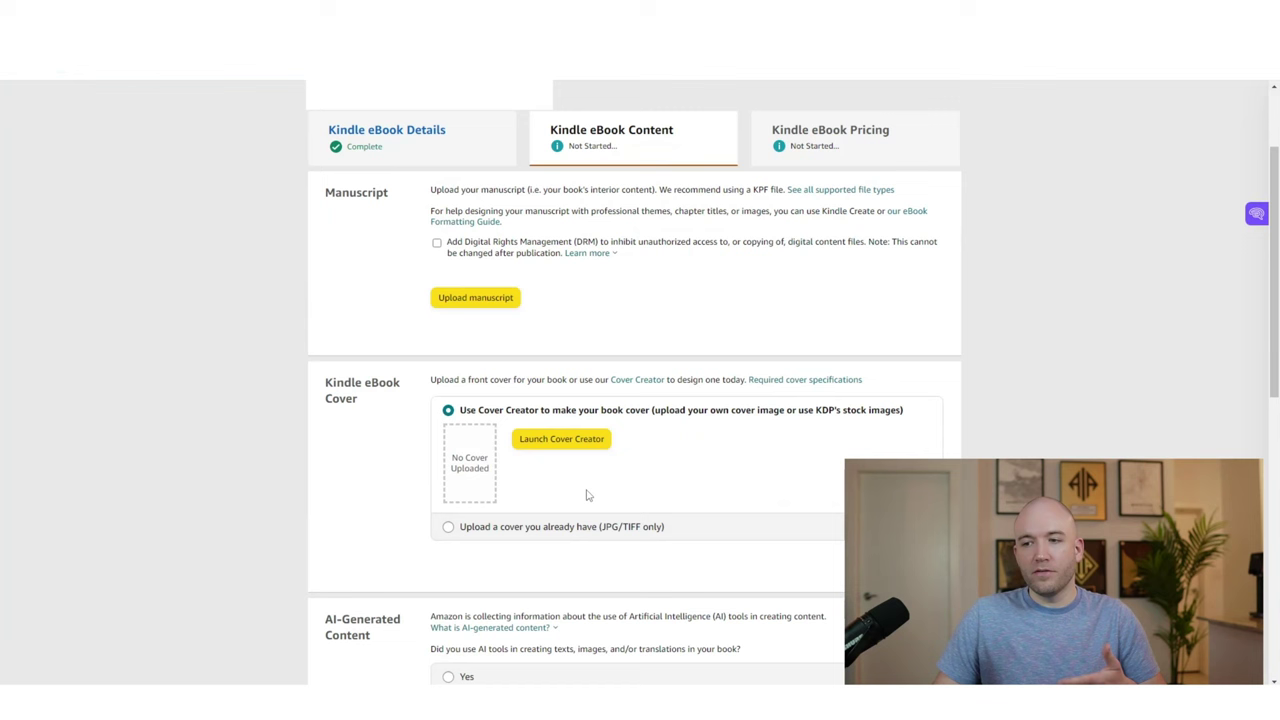
scroll(711, 414, down, 3)
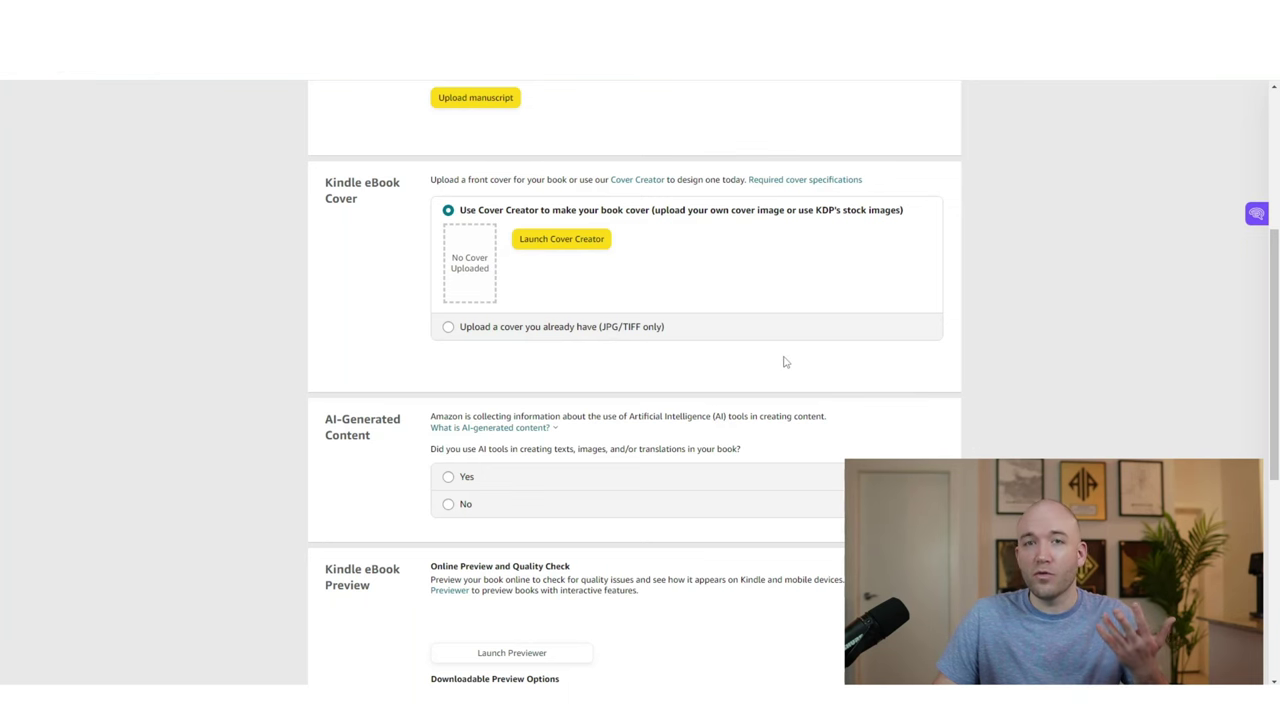
scroll(785, 361, down, 3)
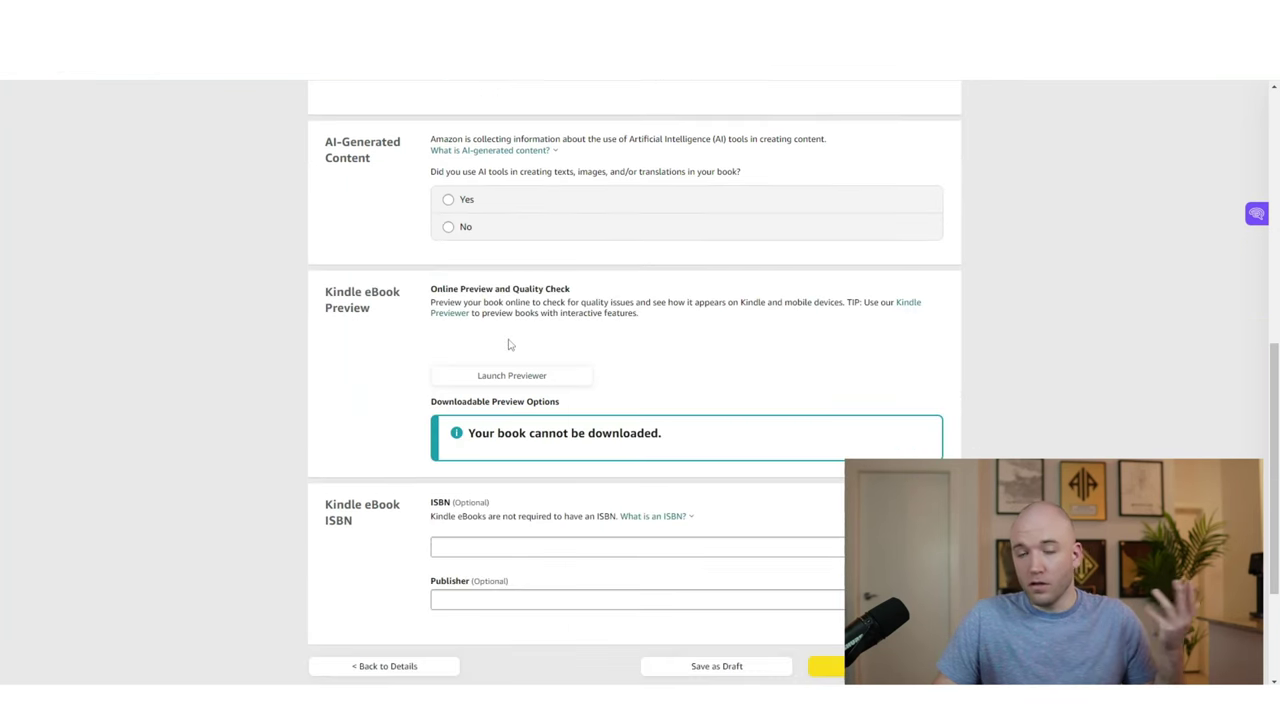
scroll(485, 379, down, 3)
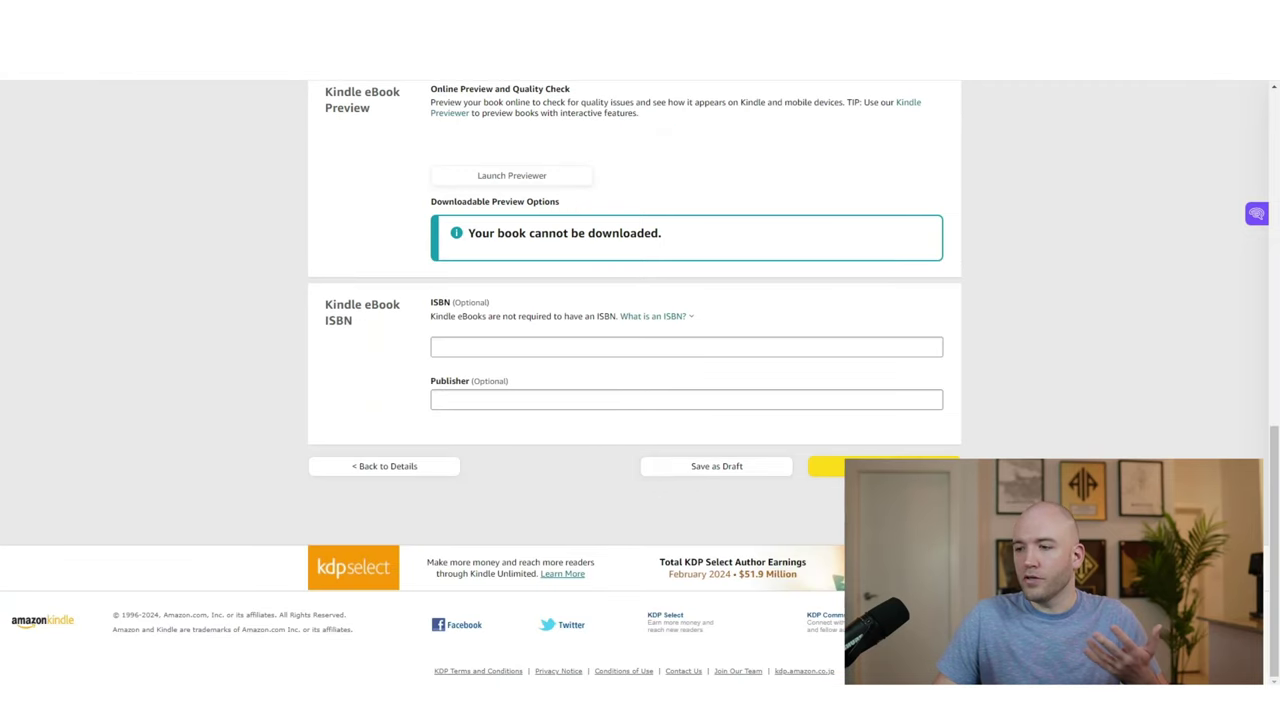
click(880, 466)
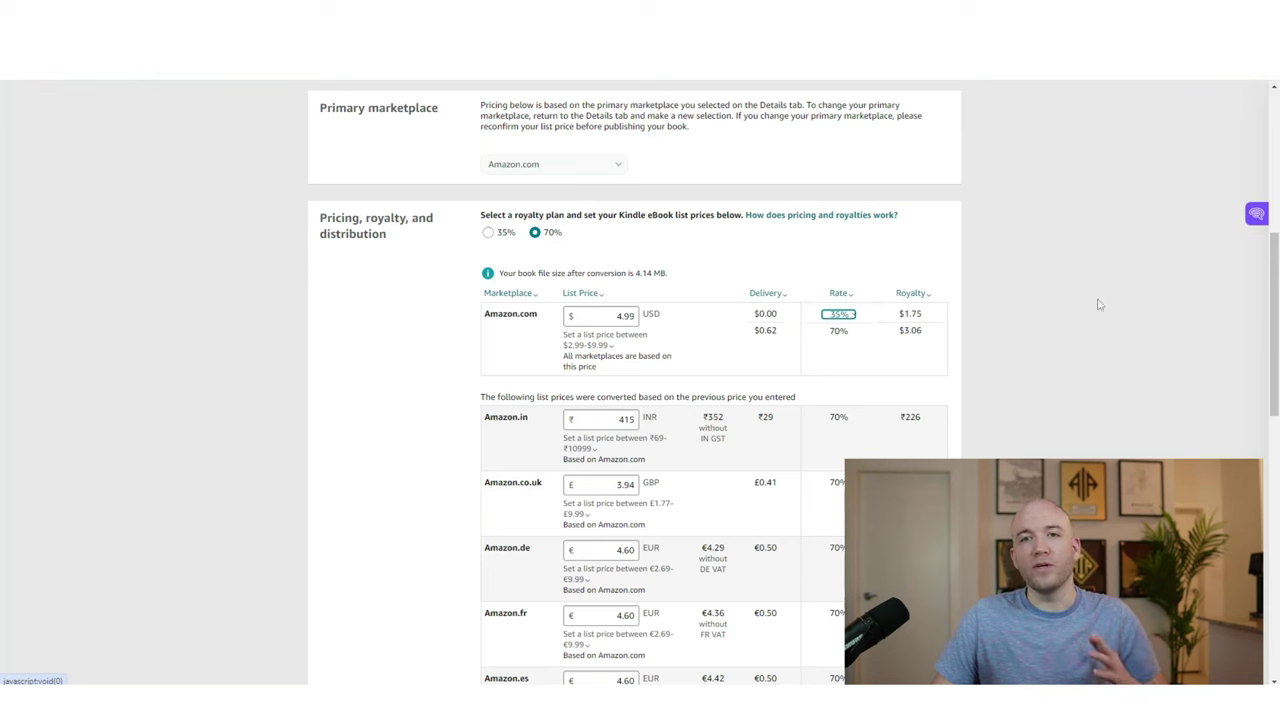
scroll(1112, 308, down, 8)
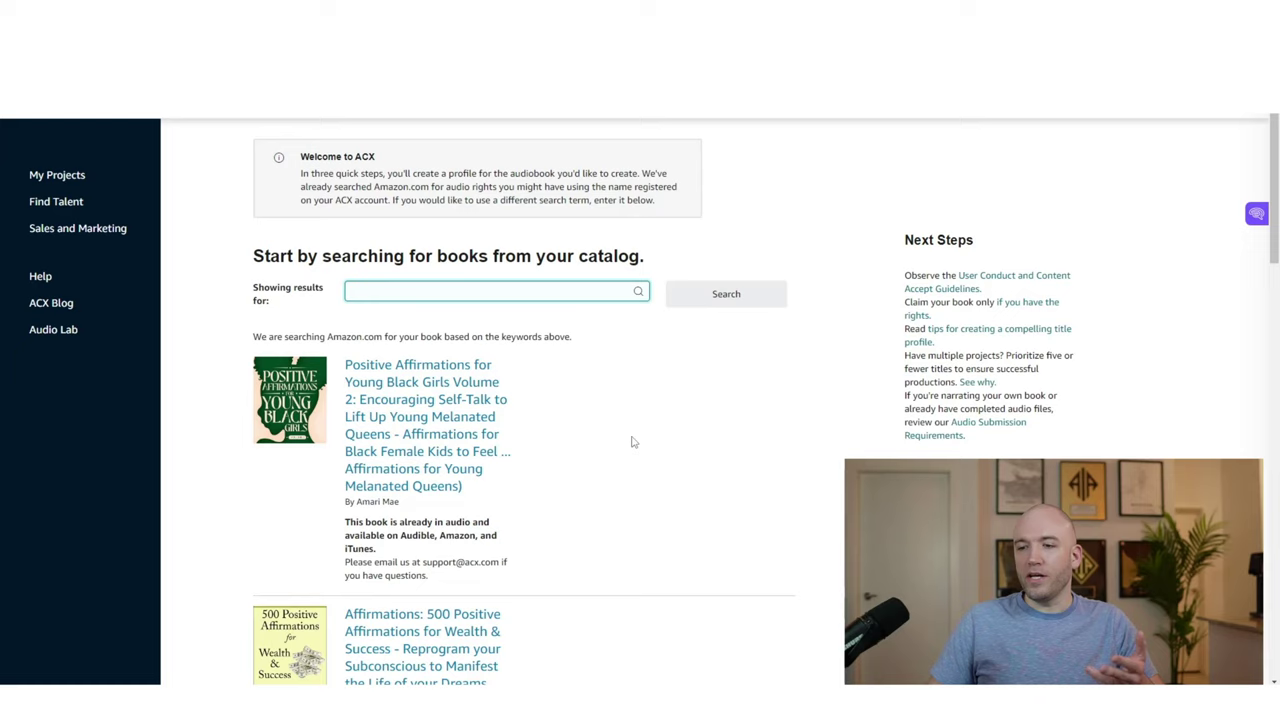
Scroll the ACX catalog search results down to the book's title
scroll(717, 437, down, 4)
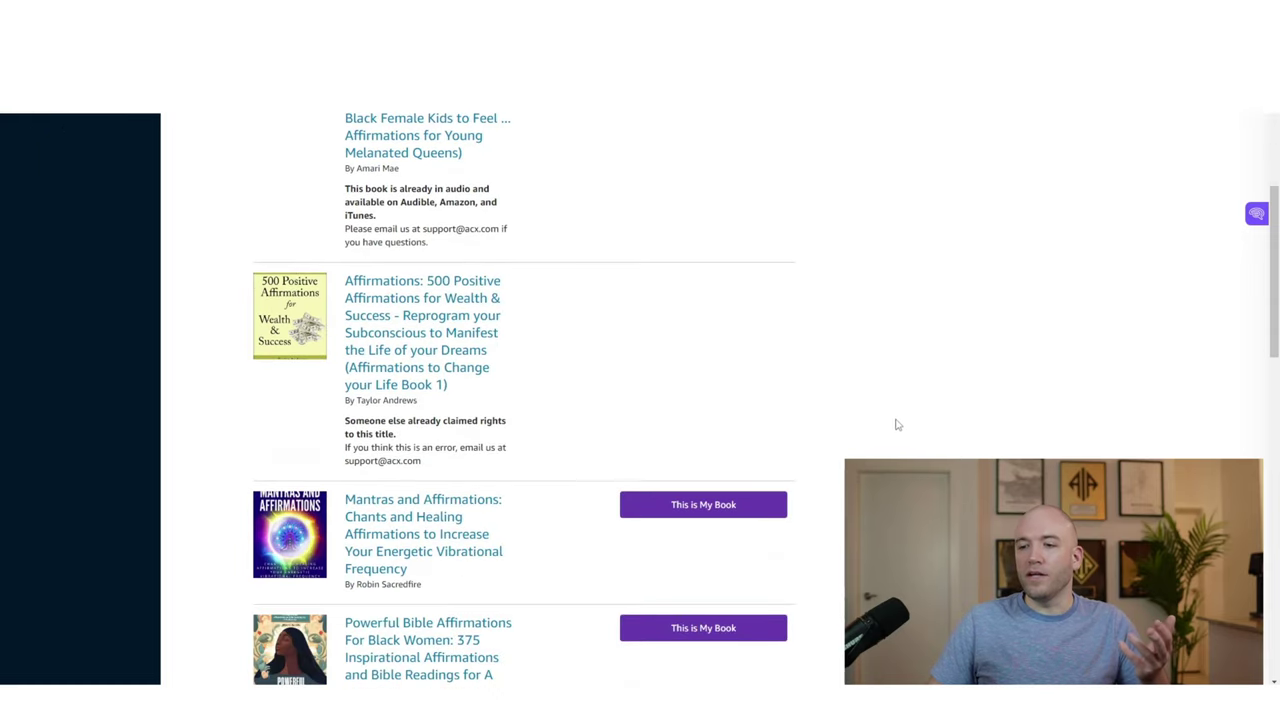
scroll(897, 425, down, 2)
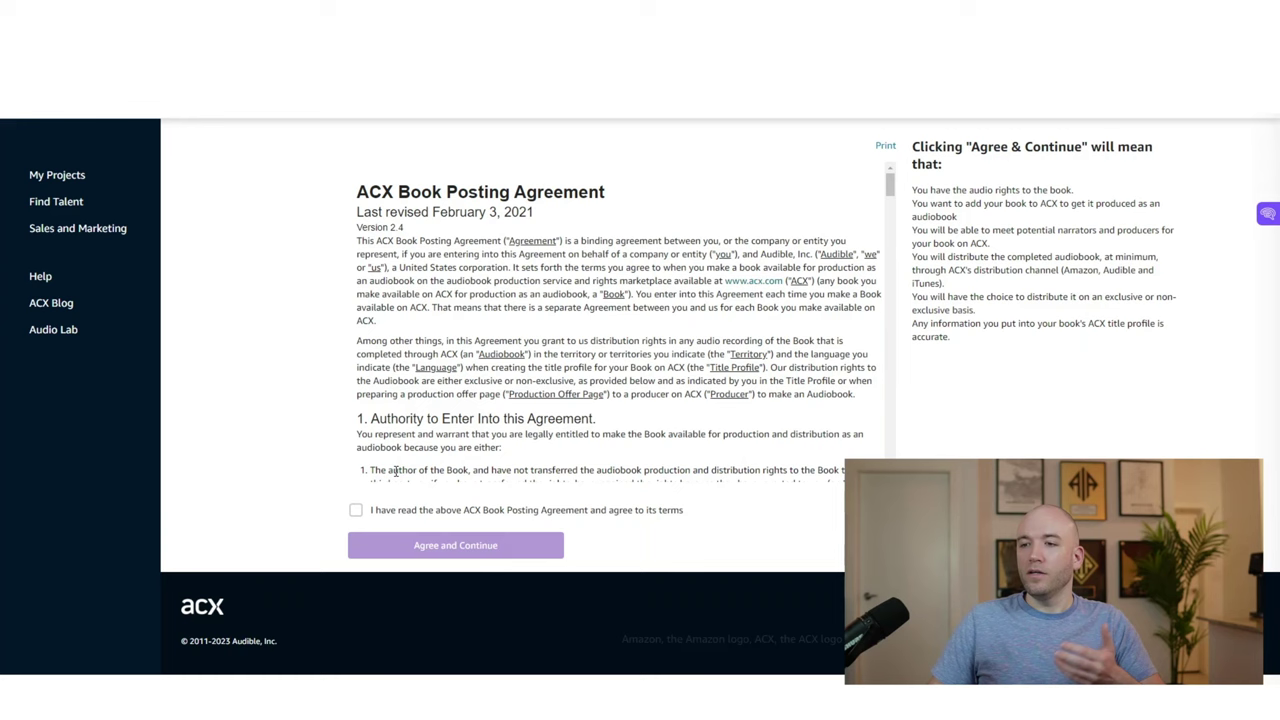
Accept the posting agreement, then mark the book Nonfiction, Children's Audiobooks, open to auditions
click(356, 510)
click(496, 552)
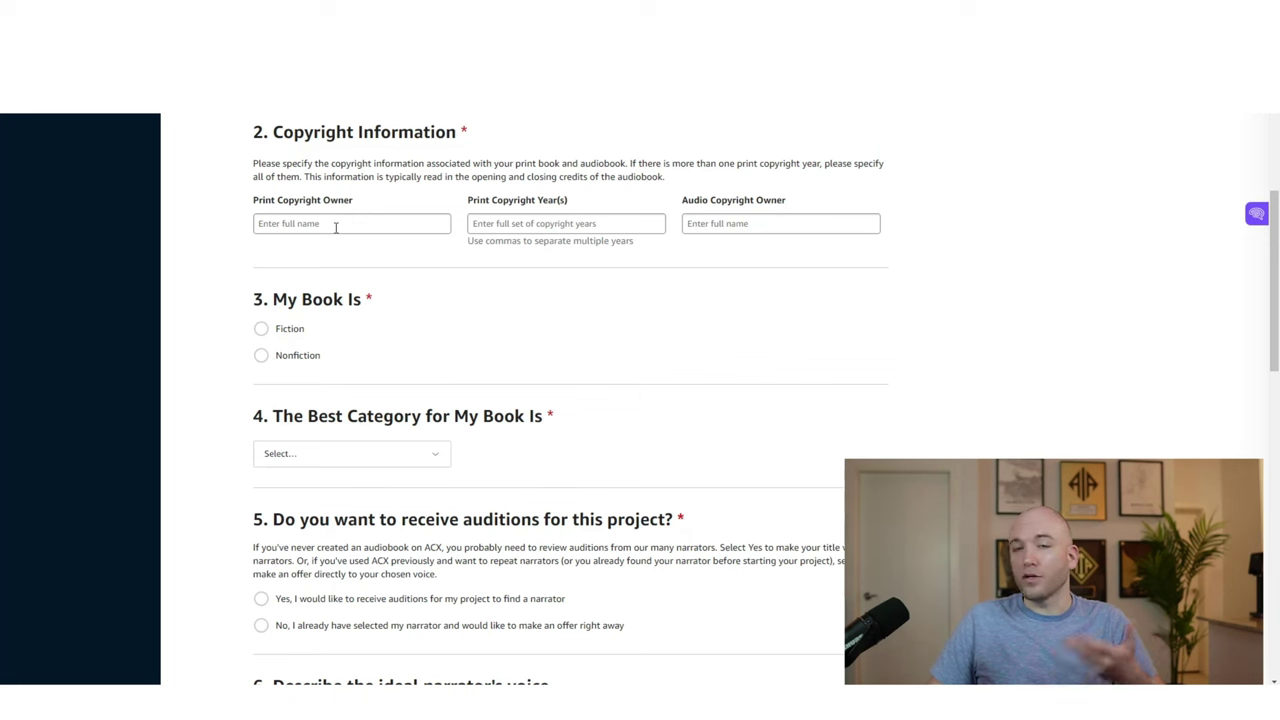
click(260, 357)
click(350, 453)
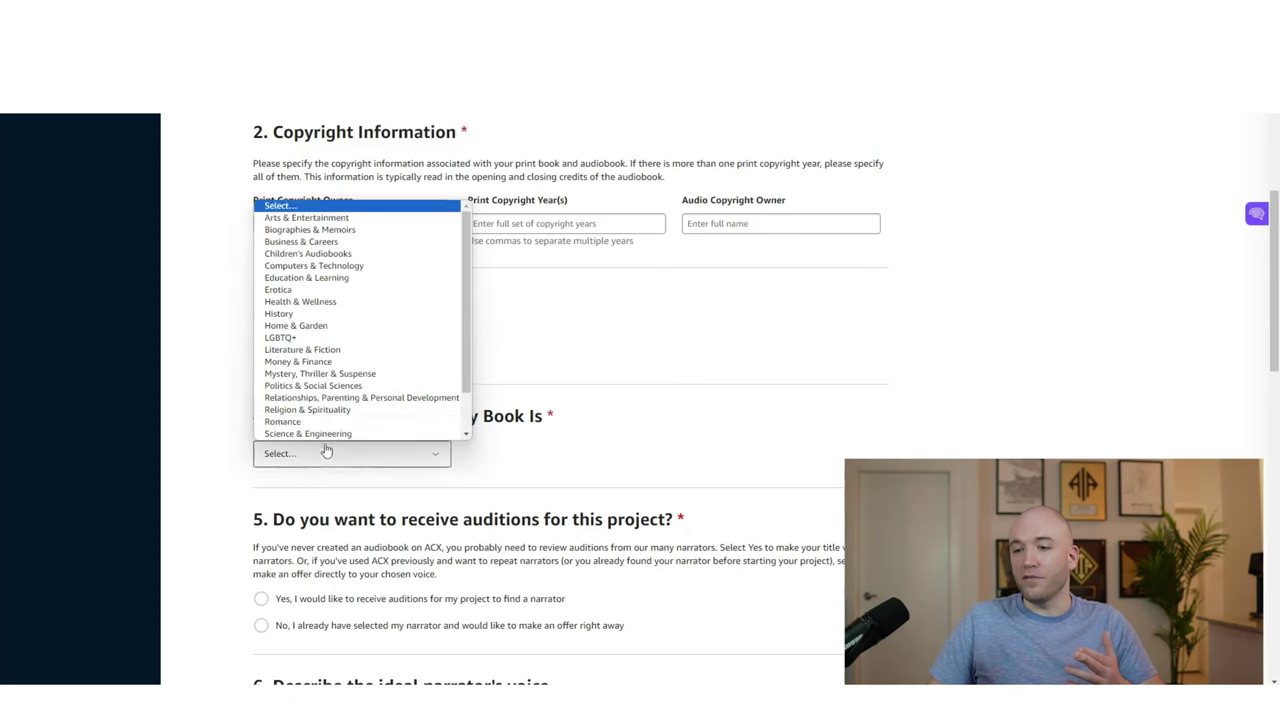
click(310, 255)
scroll(654, 363, down, 3)
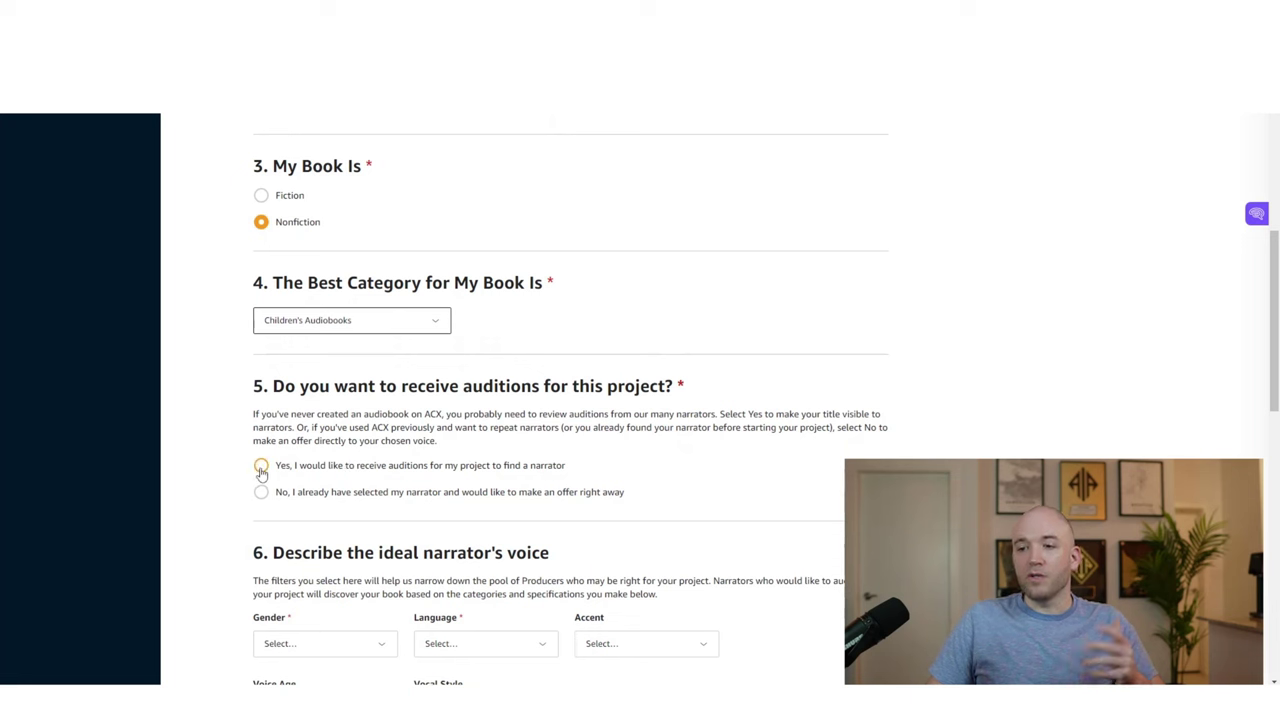
click(261, 467)
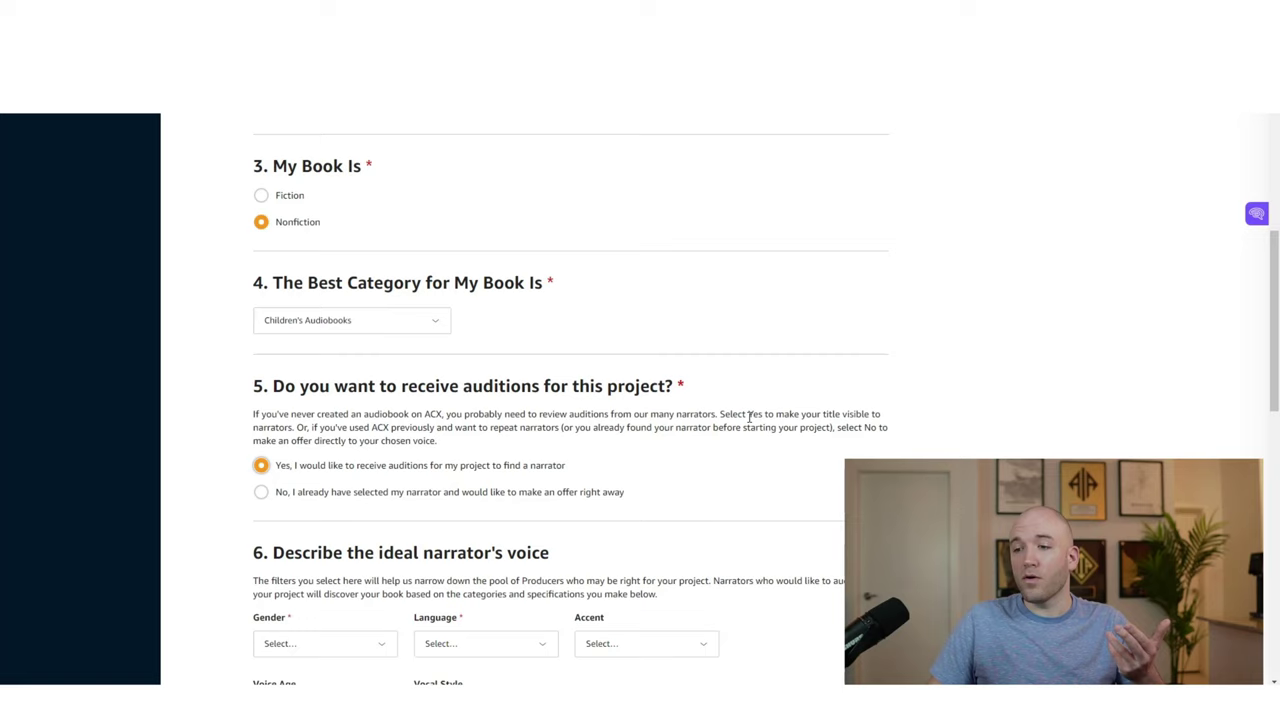
Request a male English-language narrator, leaving the accent unset
scroll(500, 400, down, 5)
click(300, 380)
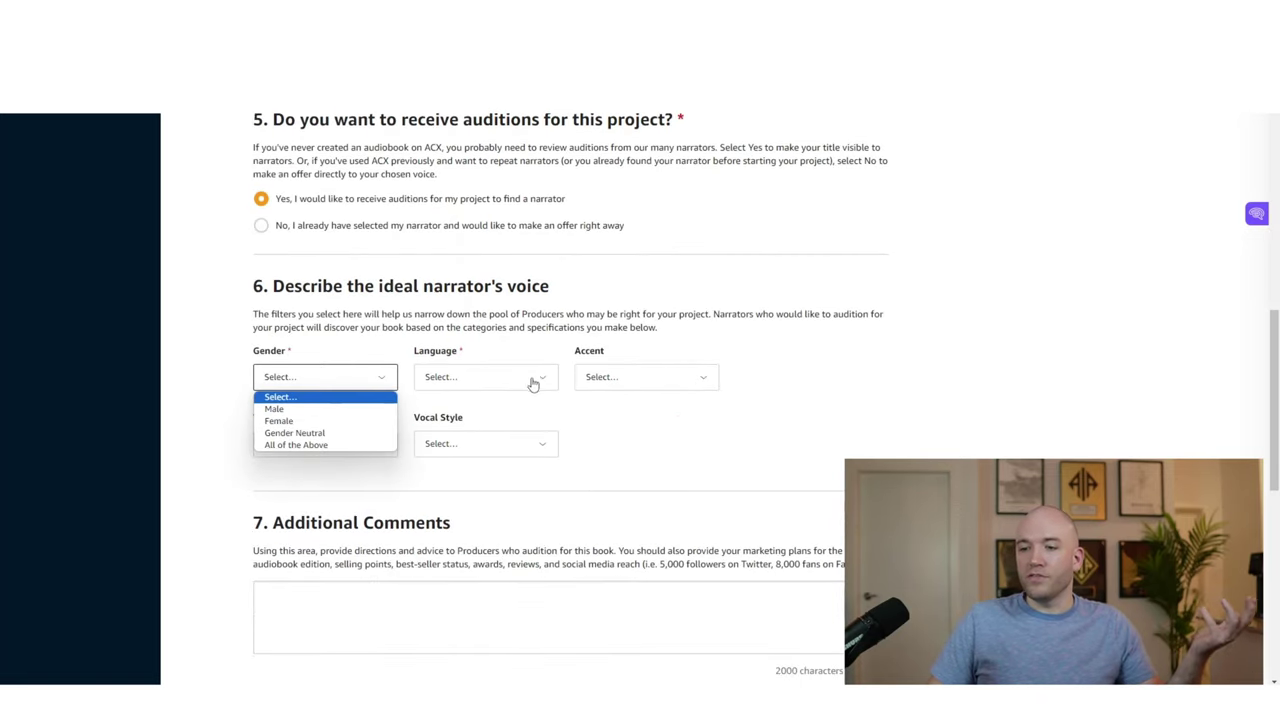
click(486, 376)
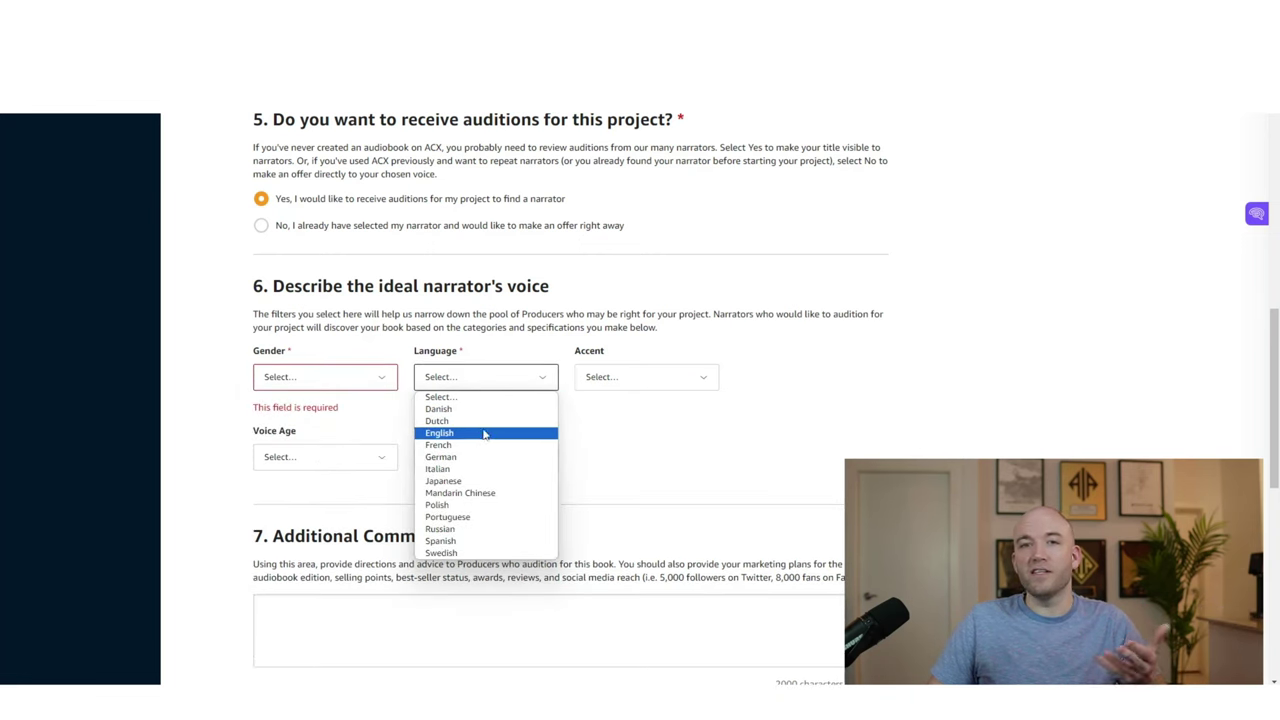
click(484, 433)
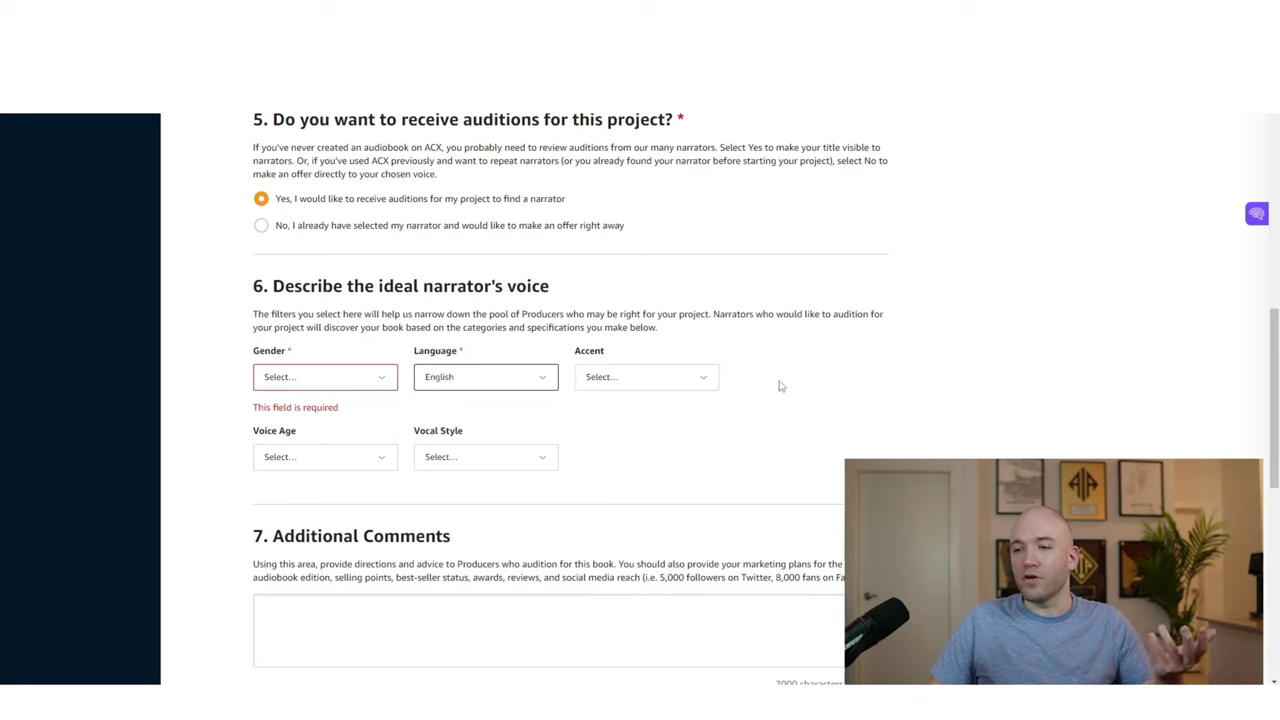
click(692, 376)
click(866, 385)
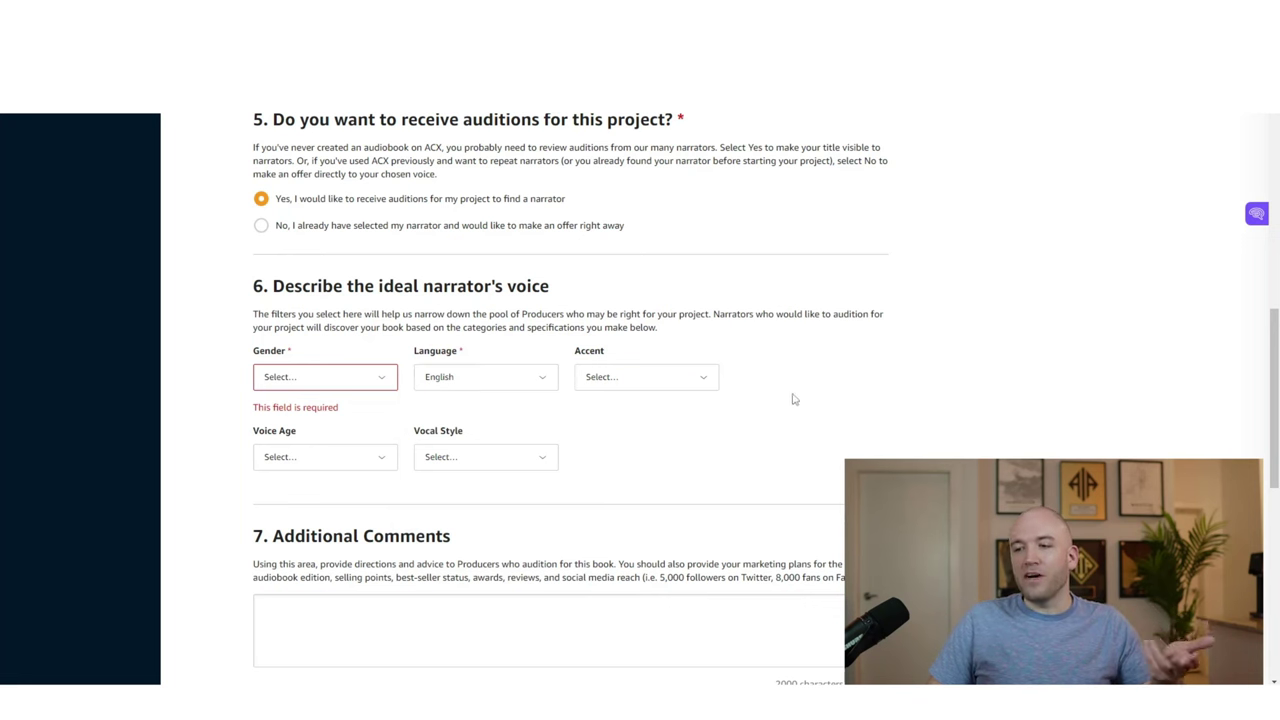
click(315, 380)
click(311, 411)
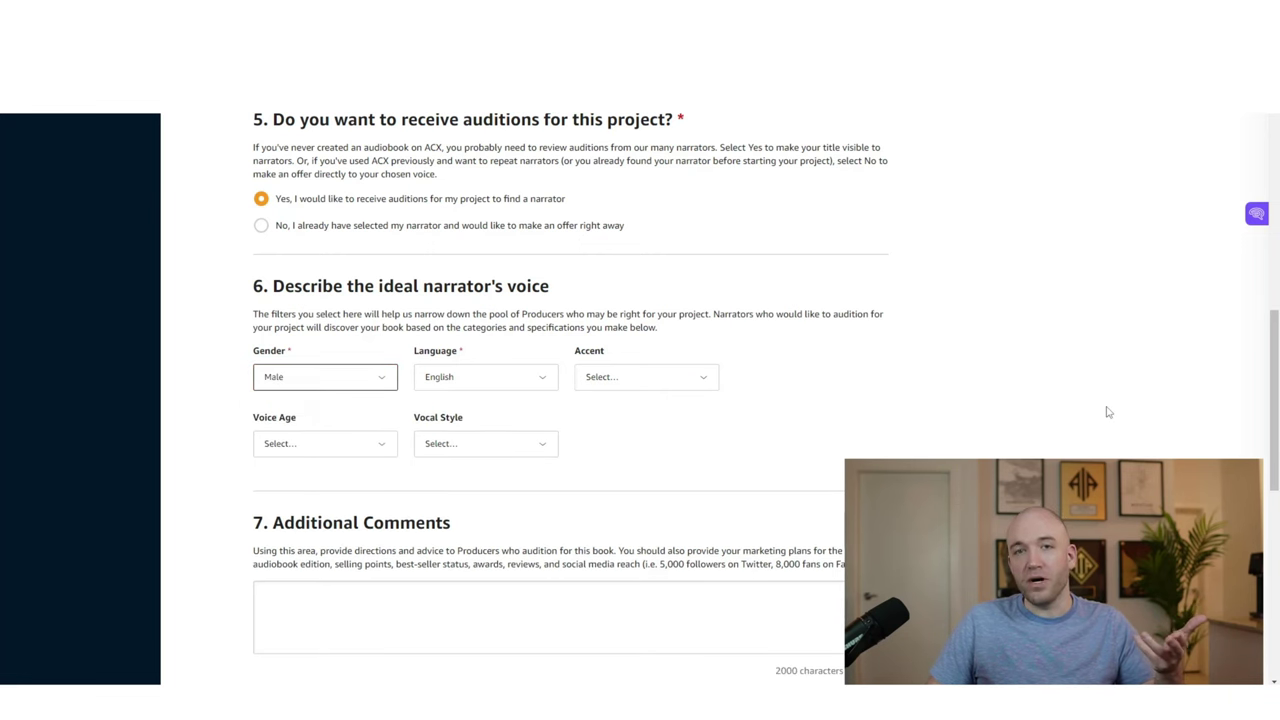
scroll(1050, 375, down, 5)
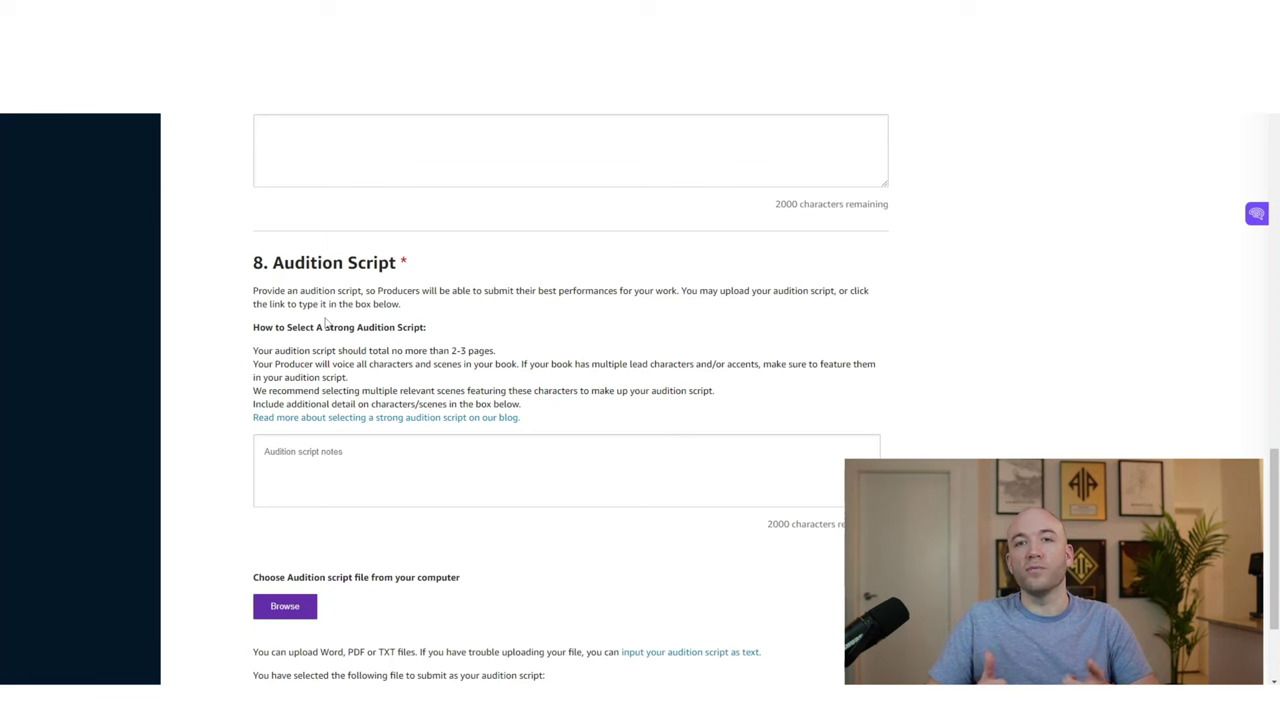
Continue past the audition script and import the Kindle table of contents as the chapter list
scroll(640, 463, down, 3)
click(326, 569)
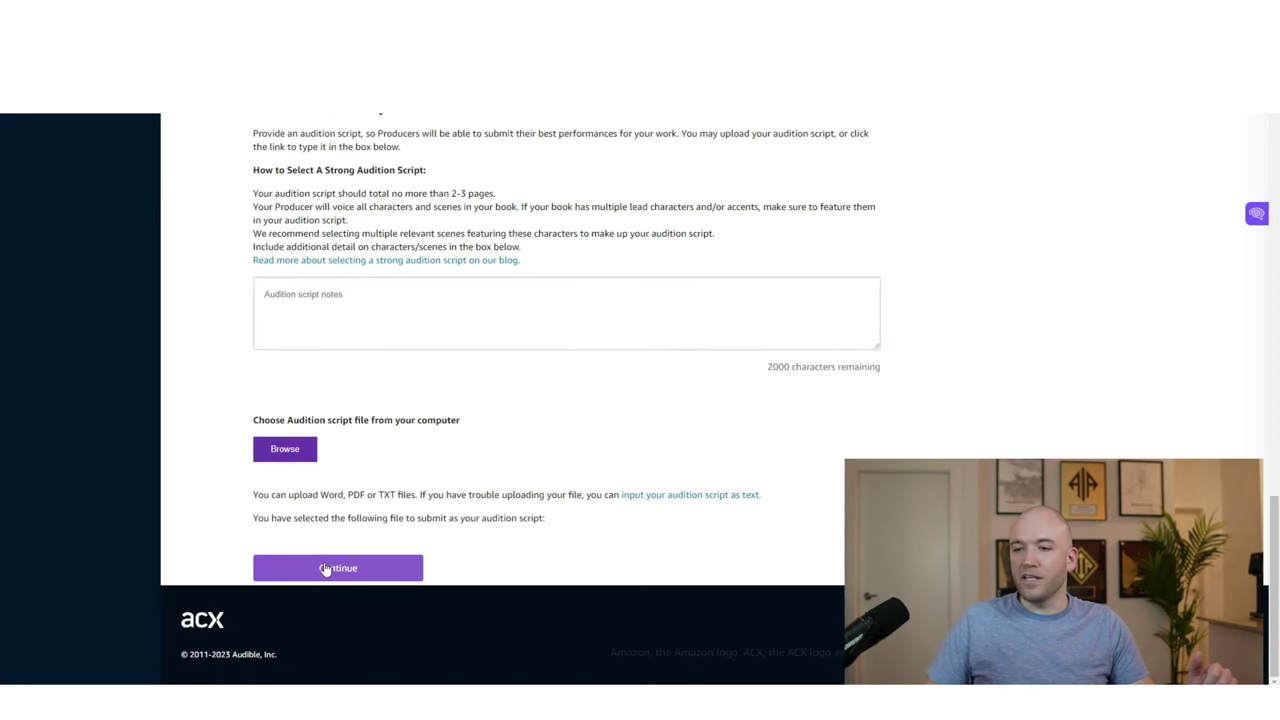
click(385, 191)
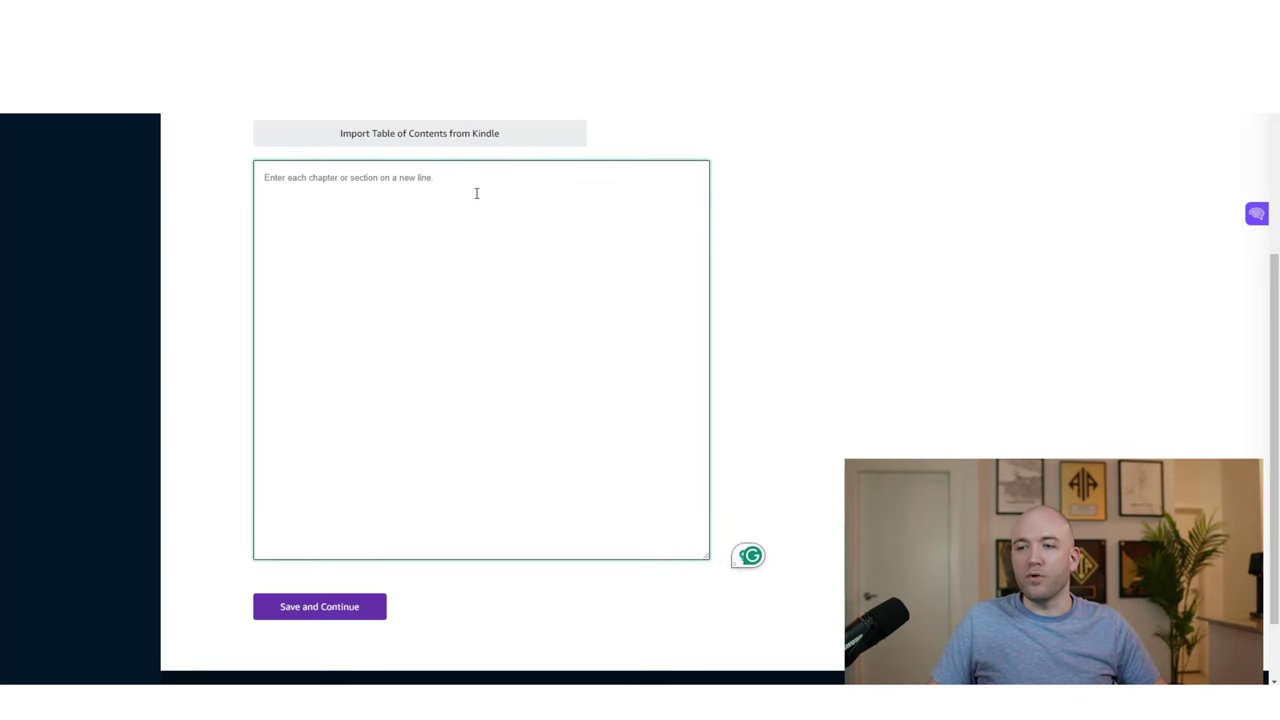
click(460, 140)
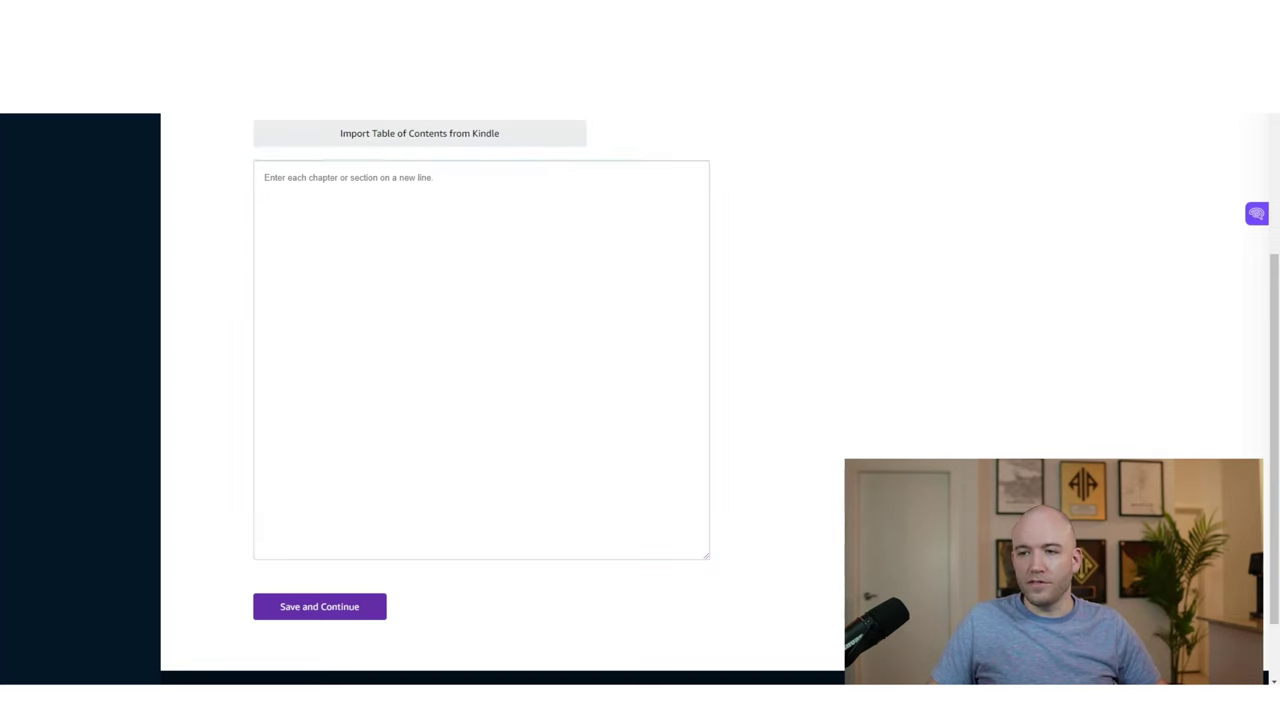
scroll(283, 169, down, 2)
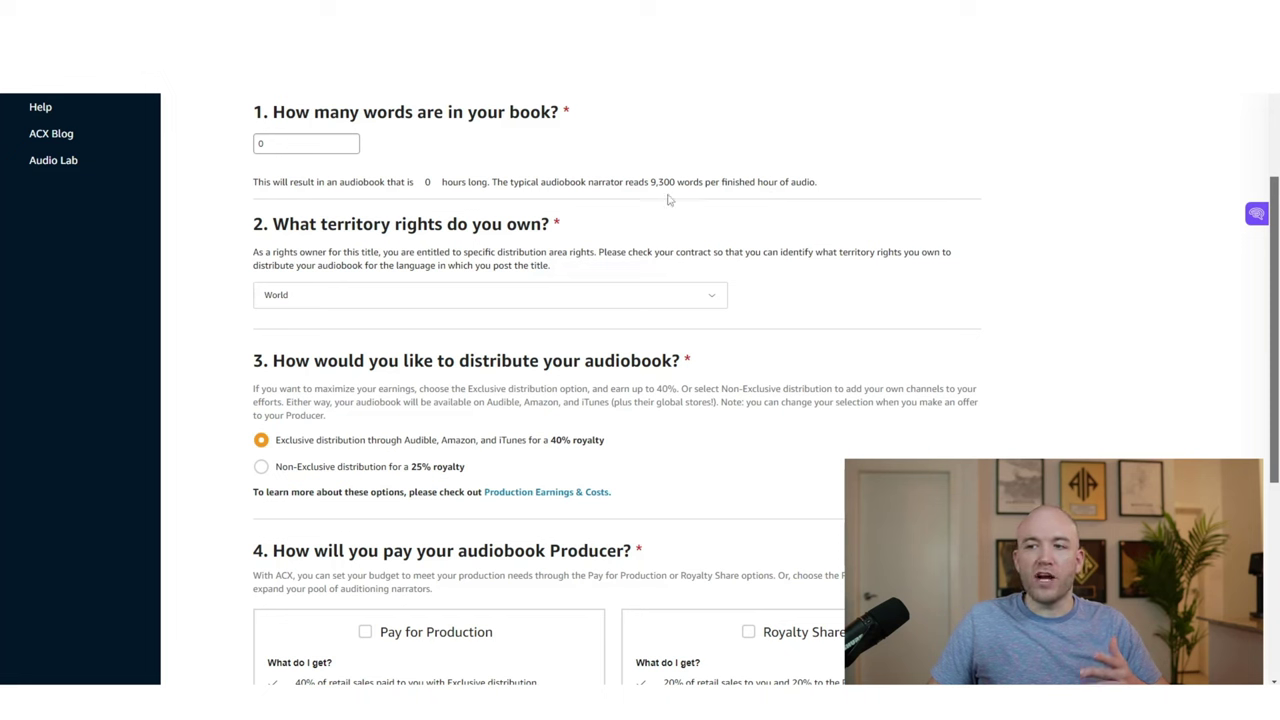
Enter the book's word count in the production terms question 1
click(289, 147)
text(50000)
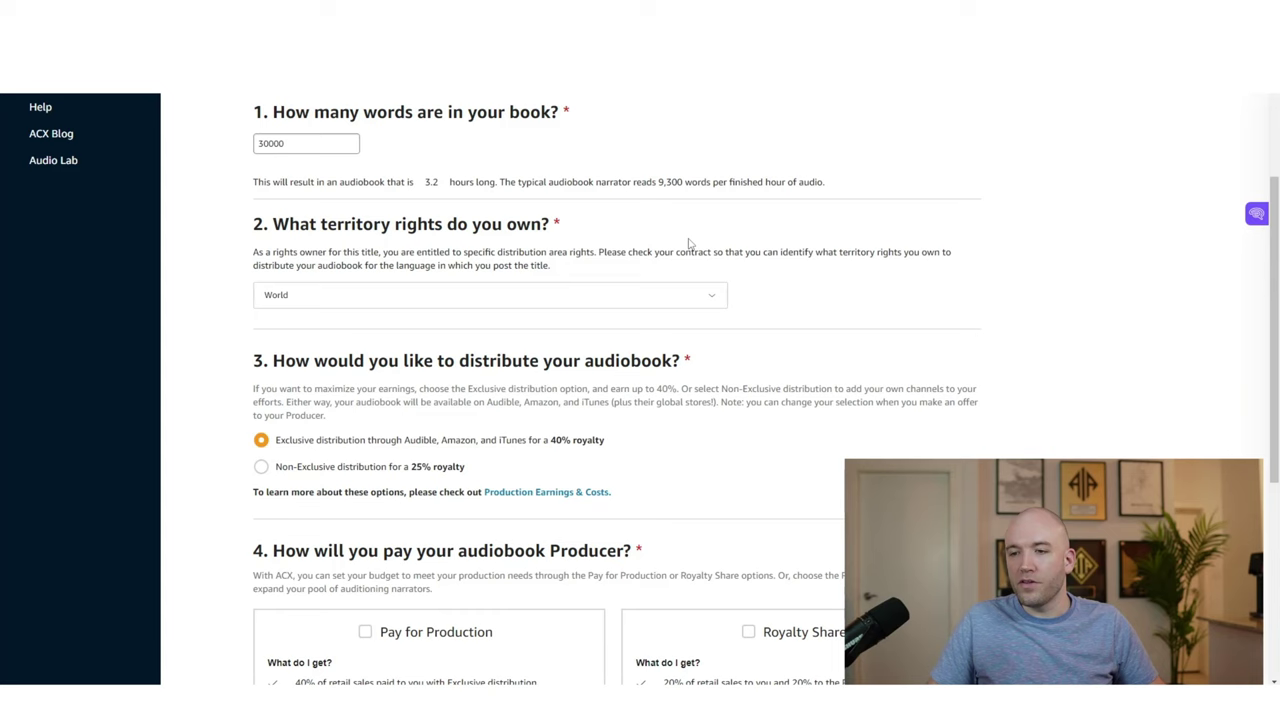
scroll(401, 206, down, 2)
scroll(401, 206, down, 1)
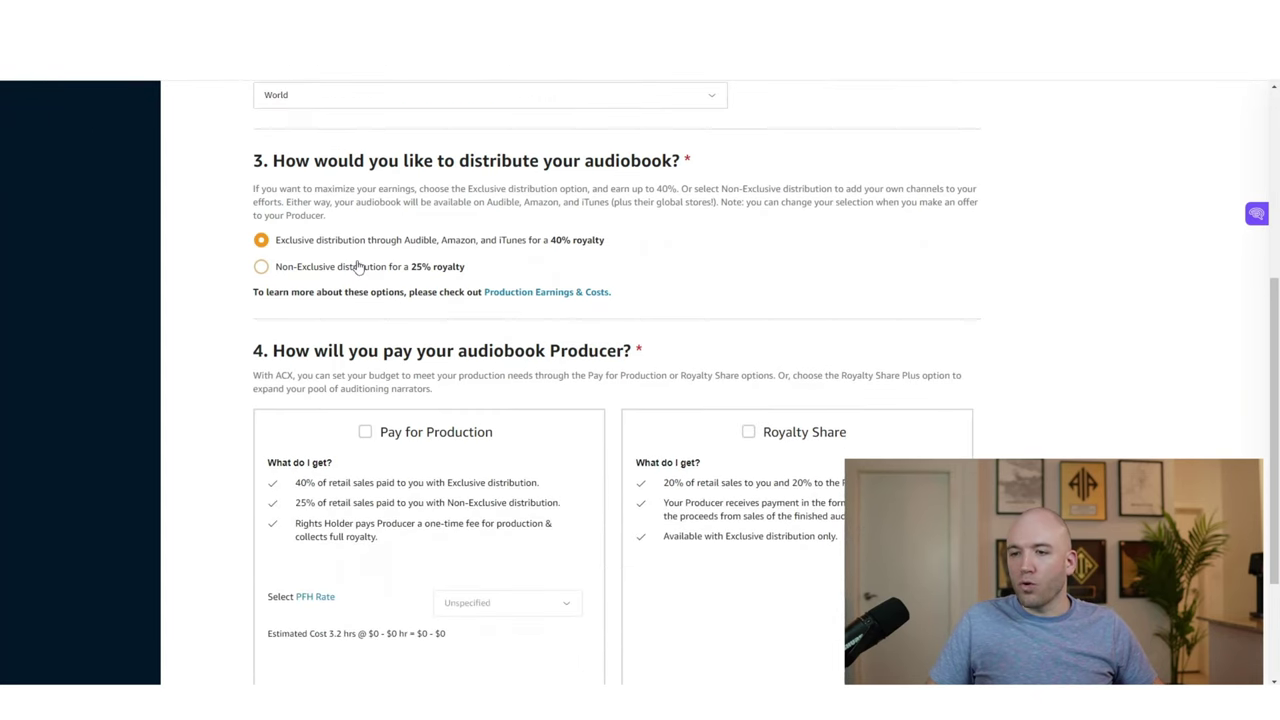
scroll(360, 266, down, 1)
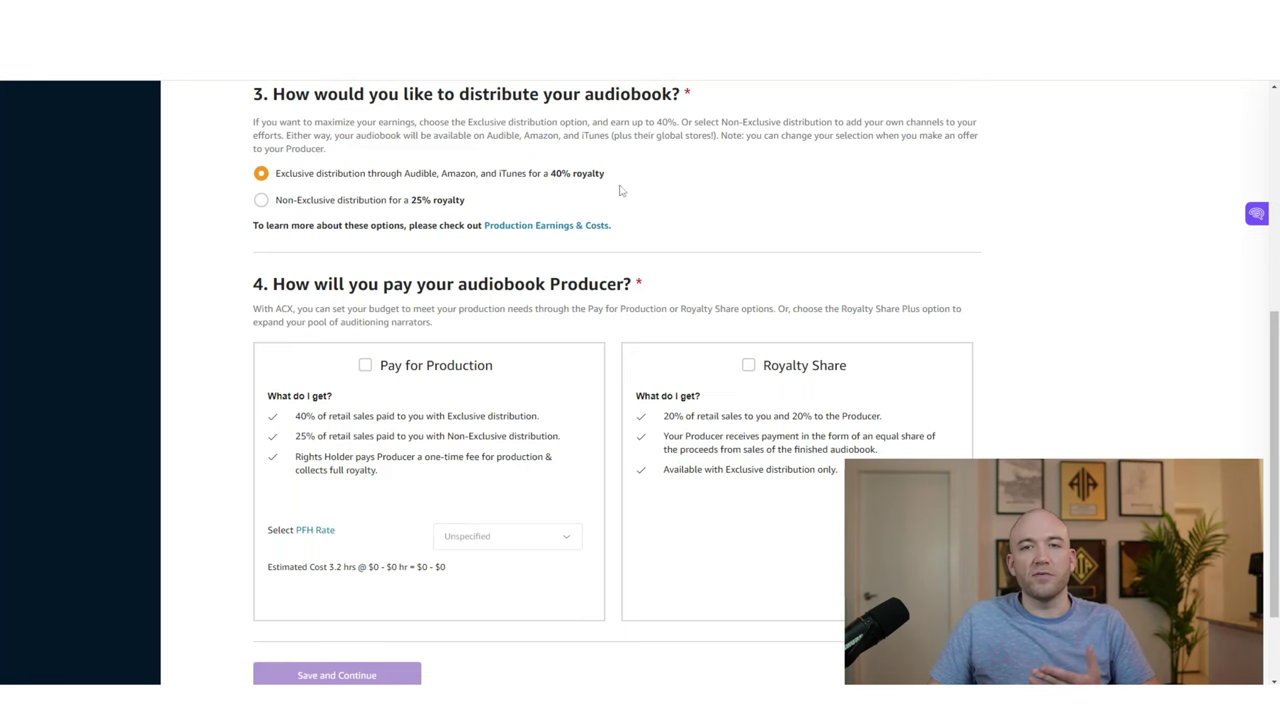
Choose Pay for Production at a $50-$100 PFH rate
scroll(390, 315, down, 1)
click(390, 315)
click(505, 420)
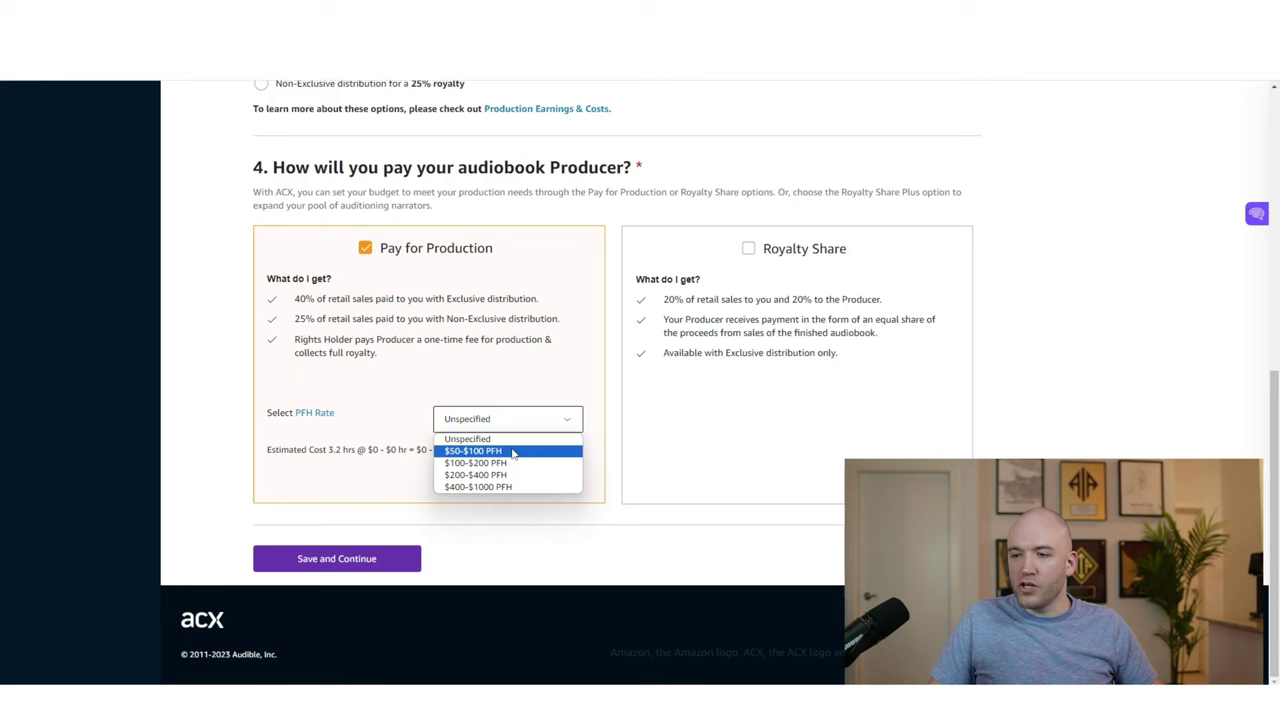
click(530, 450)
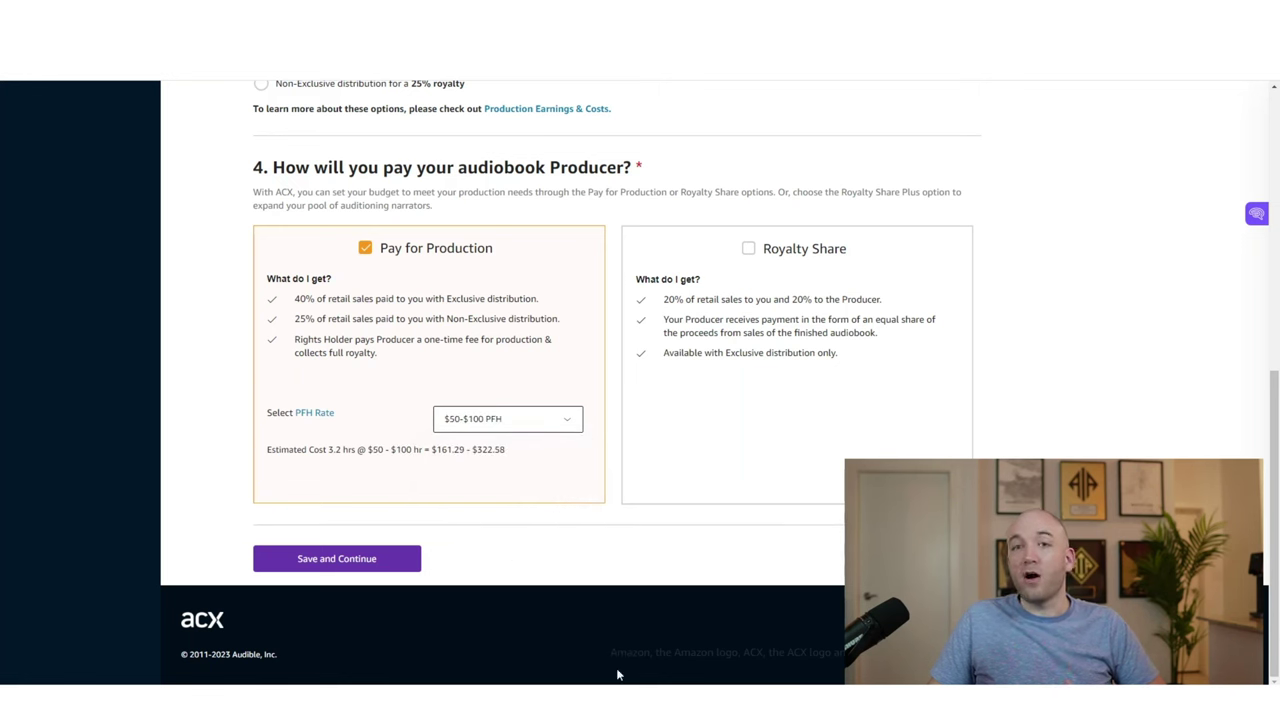